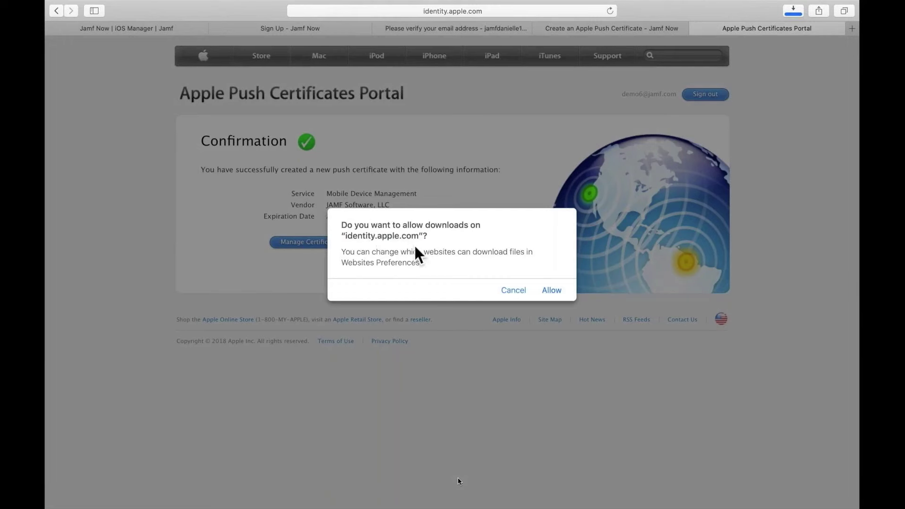
Download the MDM push certificate .pem, close the certificate portal, and continue to the upload step
{"action": "left_click", "coordinate": [553, 291]}
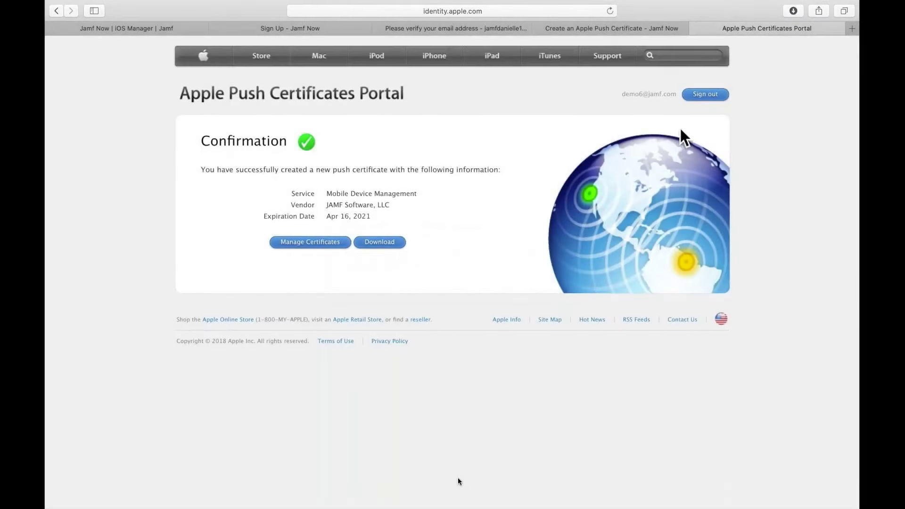
{"action": "left_click", "coordinate": [793, 11]}
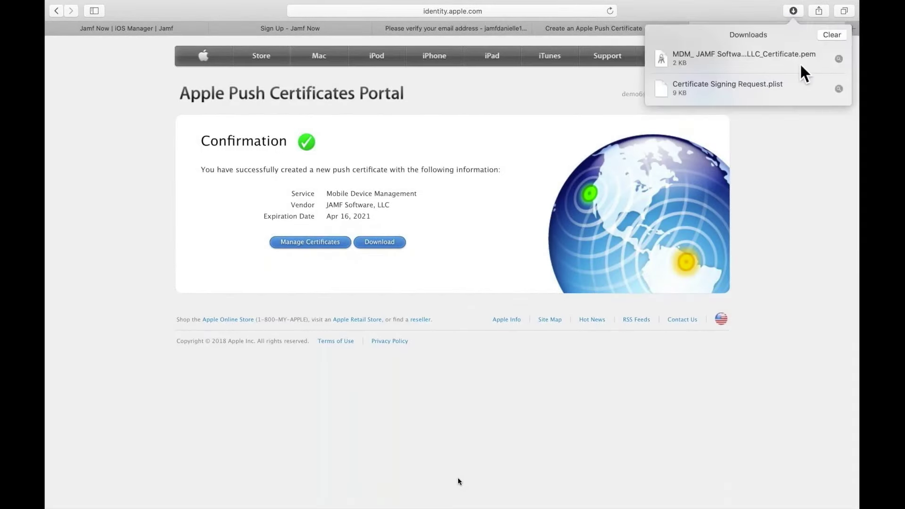
{"action": "left_click", "coordinate": [697, 29]}
{"action": "left_click", "coordinate": [820, 480]}
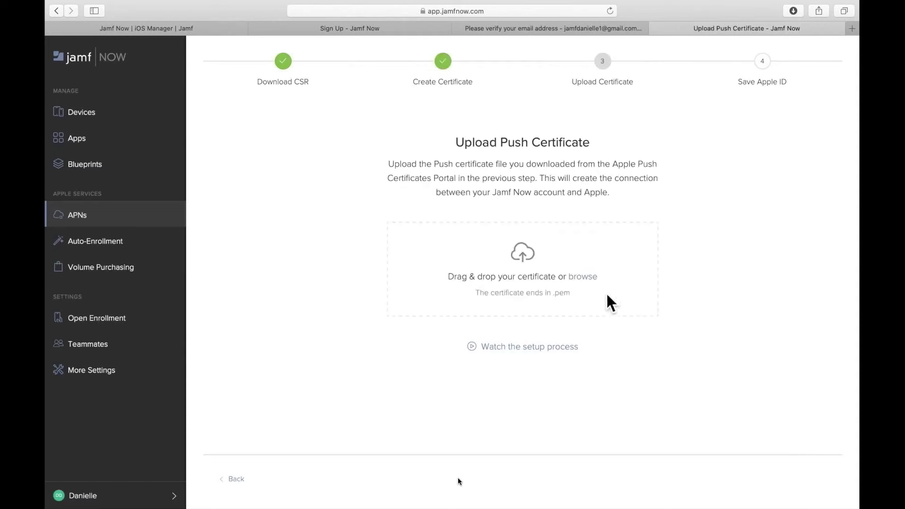
Upload 'MDM_ JAMF Software, LLC Certificate.pem' from the Downloads folder
{"action": "left_click", "coordinate": [592, 289]}
{"action": "left_click", "coordinate": [398, 76]}
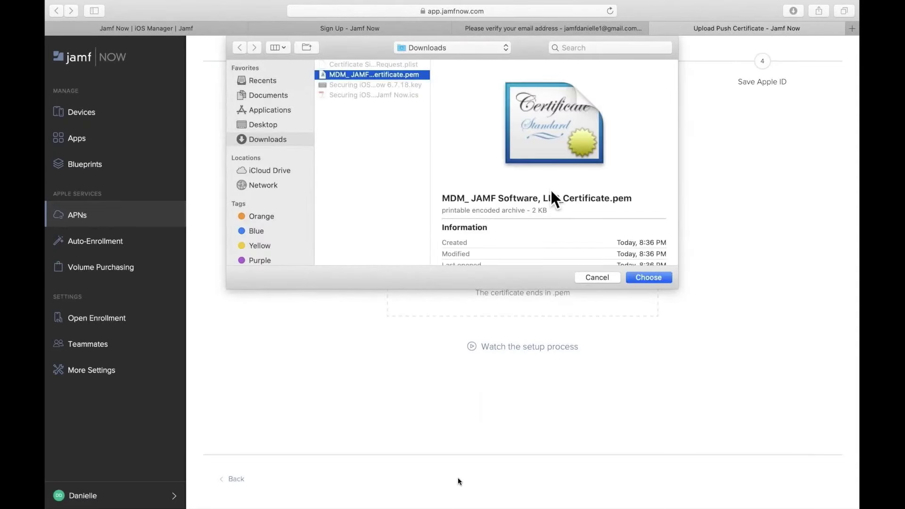
{"action": "left_click", "coordinate": [649, 278]}
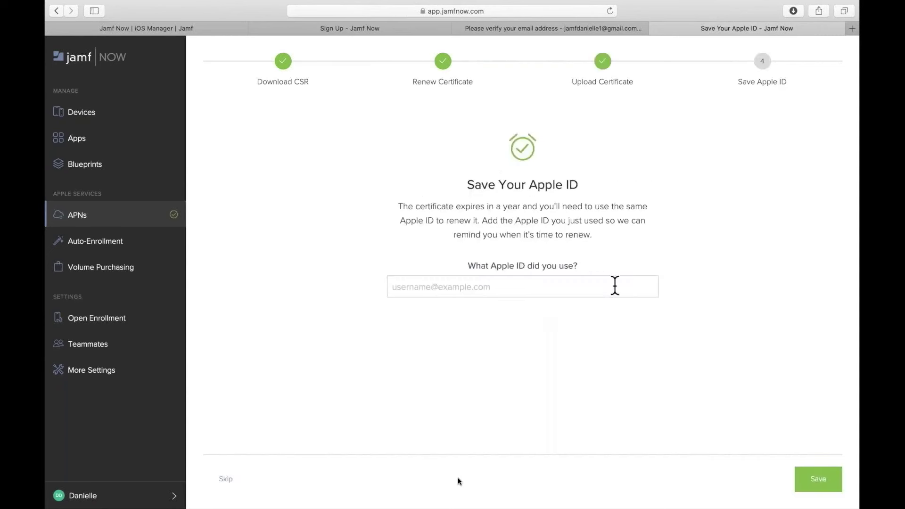
Enter the Apple ID used for the push certificate and save it
{"action": "left_click", "coordinate": [613, 286]}
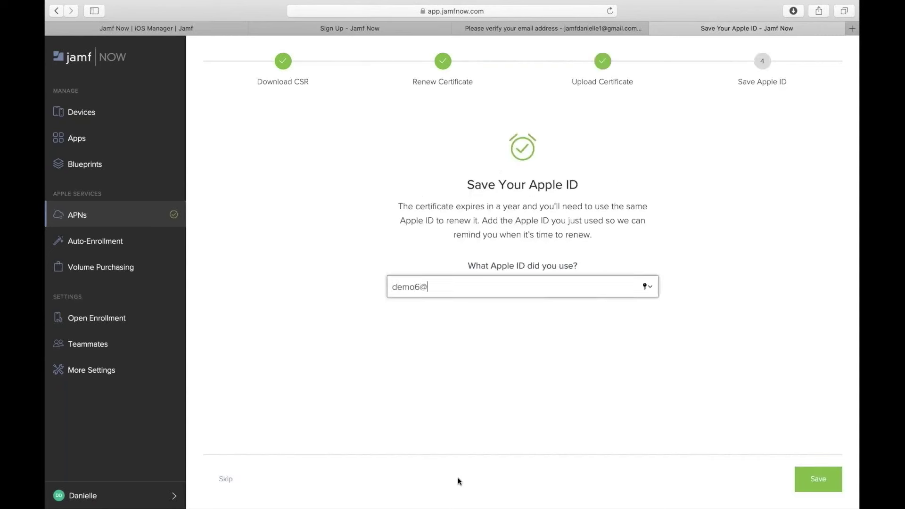
{"action": "left_click", "coordinate": [637, 350]}
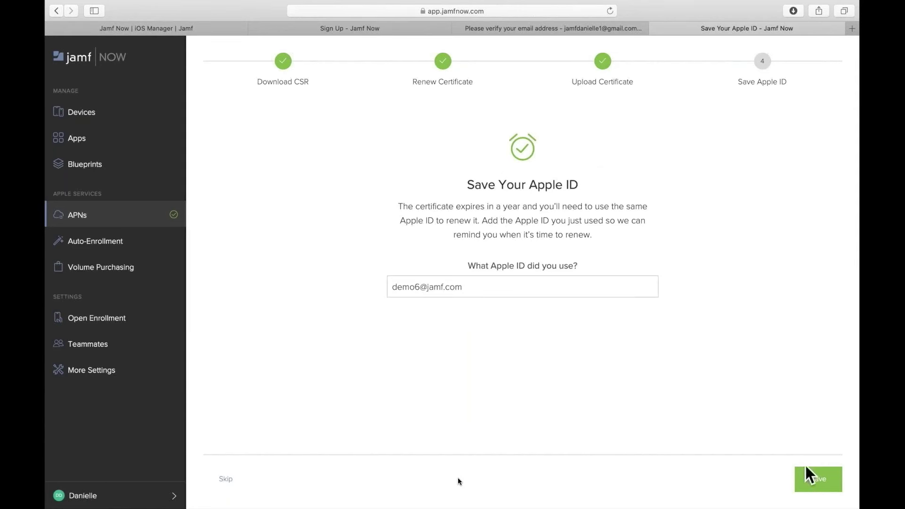
{"action": "left_click", "coordinate": [819, 484]}
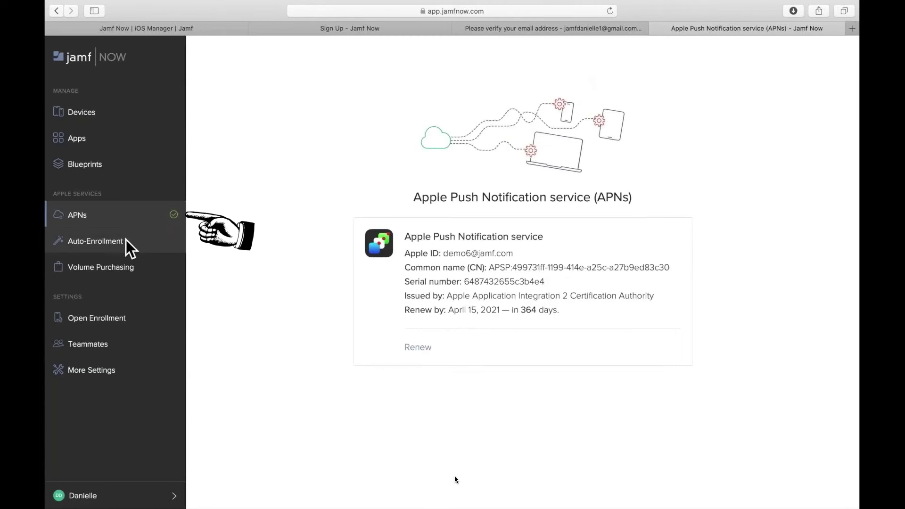
{"action": "key", "text": "space"}
{"action": "left_click", "coordinate": [450, 406]}
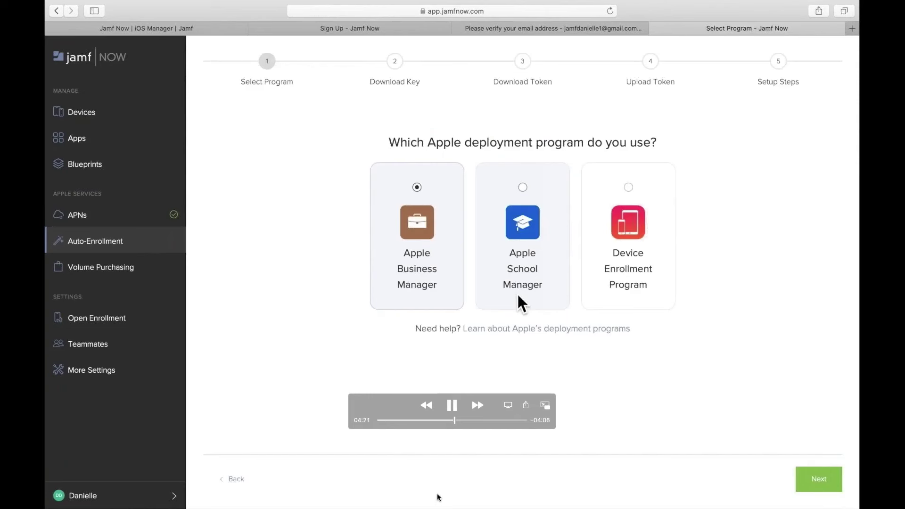
Choose Apple Business Manager, download MDM-Token-Public-Key.pem, and open Apple Business Manager
{"action": "key", "text": "space"}
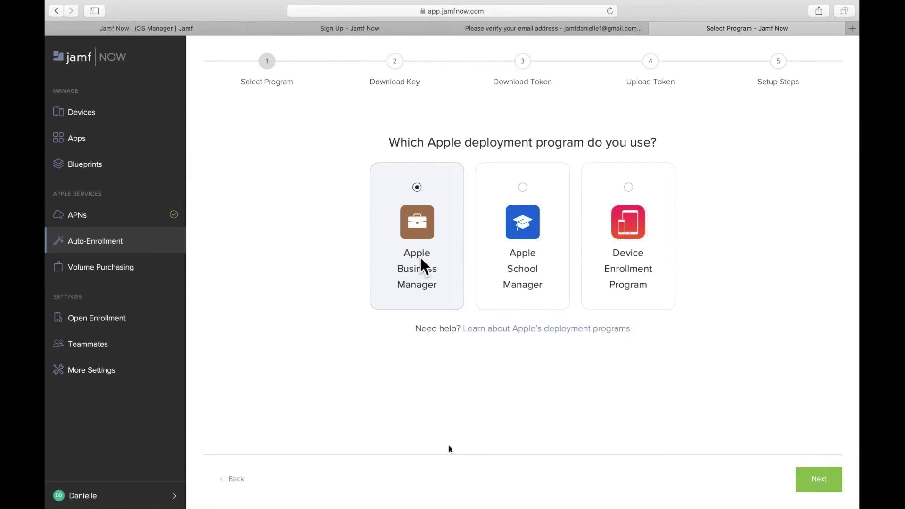
{"action": "left_click", "coordinate": [819, 479]}
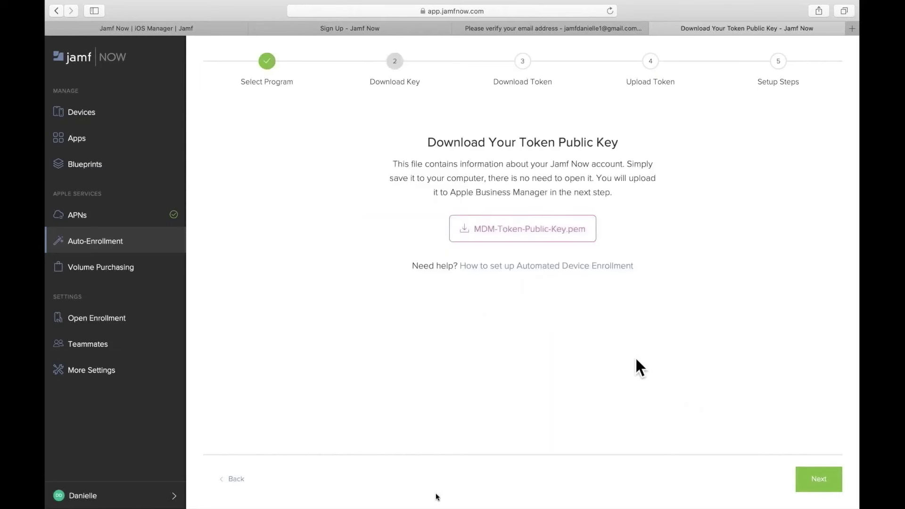
{"action": "left_click", "coordinate": [541, 230]}
{"action": "left_click", "coordinate": [794, 11]}
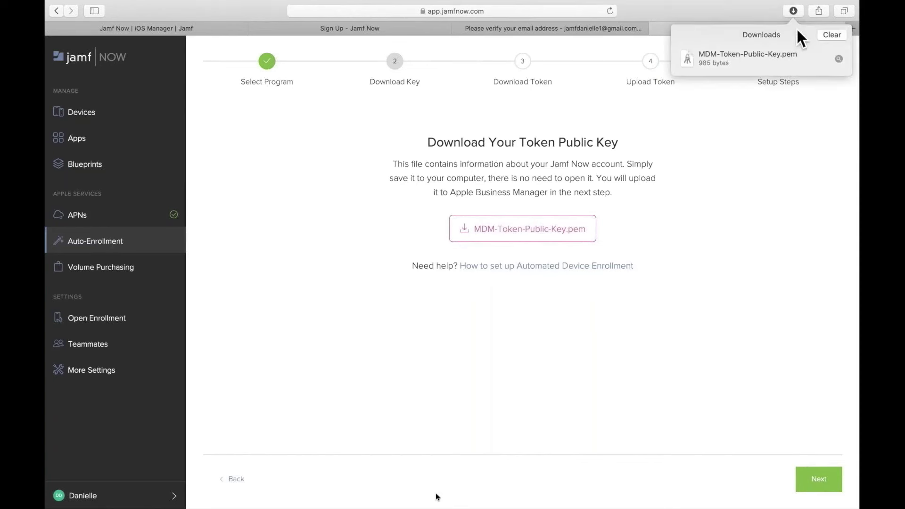
{"action": "left_click", "coordinate": [821, 479]}
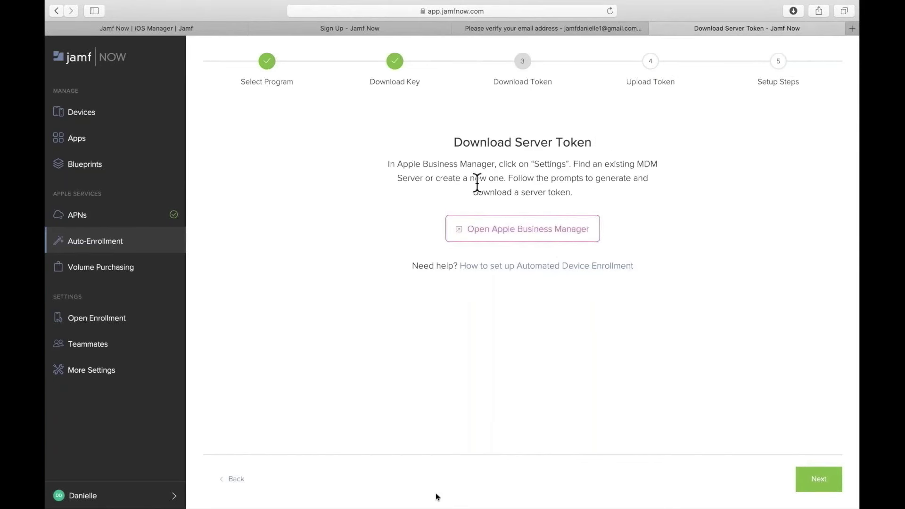
{"action": "left_click", "coordinate": [564, 221]}
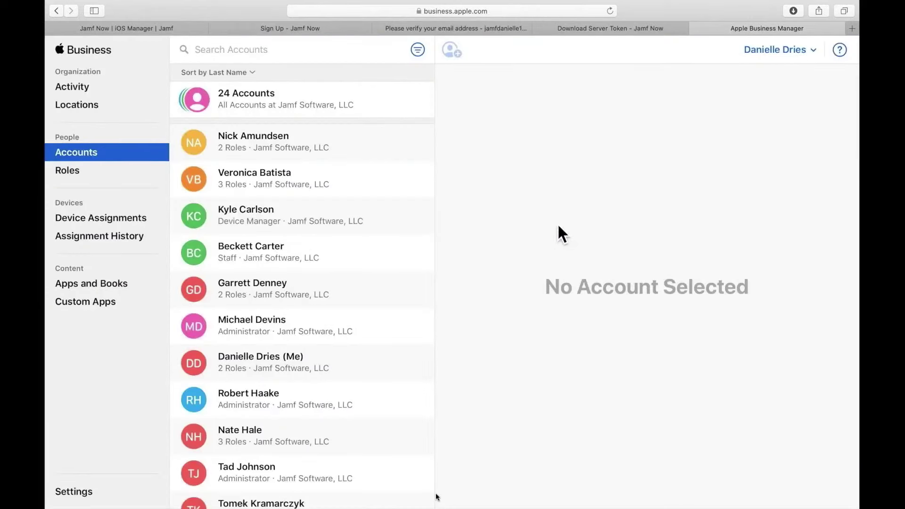
Add a new MDM server in Device Management Settings named 'Jamf Now test'
{"action": "left_click", "coordinate": [108, 496]}
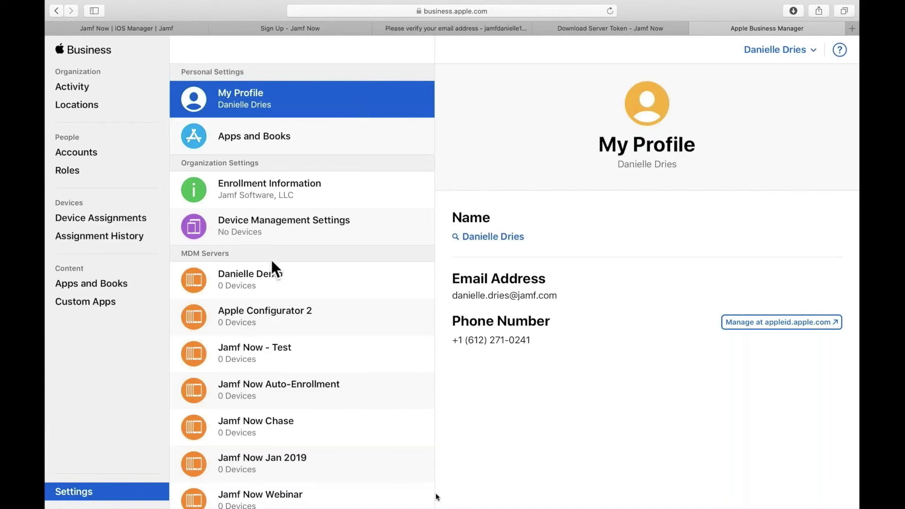
{"action": "left_click", "coordinate": [274, 231]}
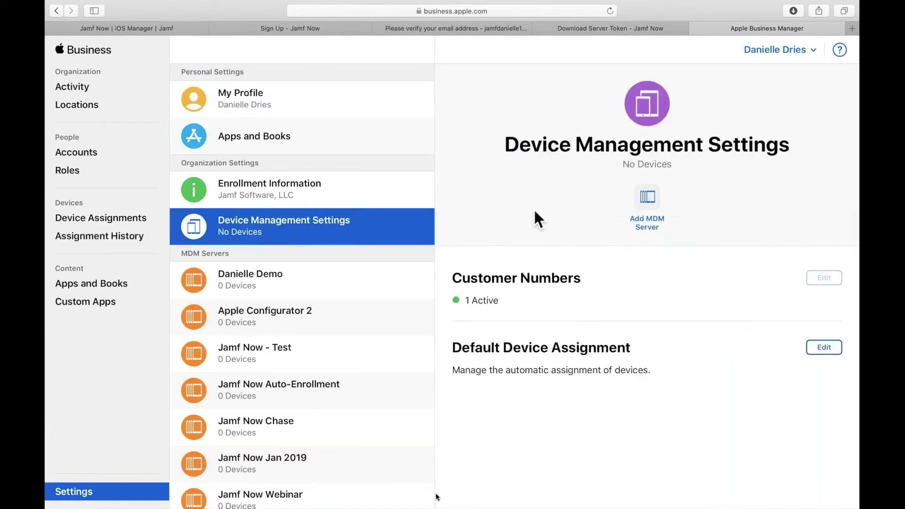
{"action": "left_click", "coordinate": [656, 205]}
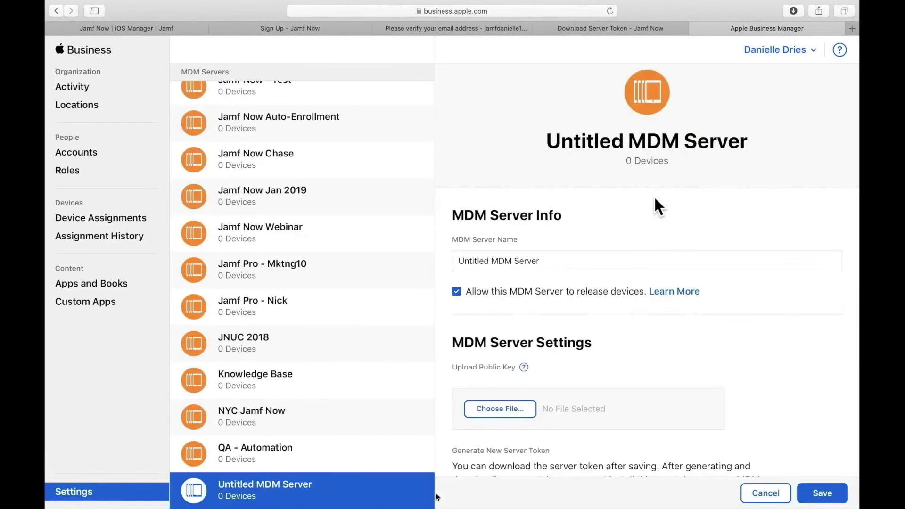
{"action": "double_click", "coordinate": [576, 262]}
{"action": "key", "text": "super+a"}
{"action": "type", "text": "Jamf Now"}
{"action": "key", "text": "BackSpace"}
{"action": "type", "text": "w test"}
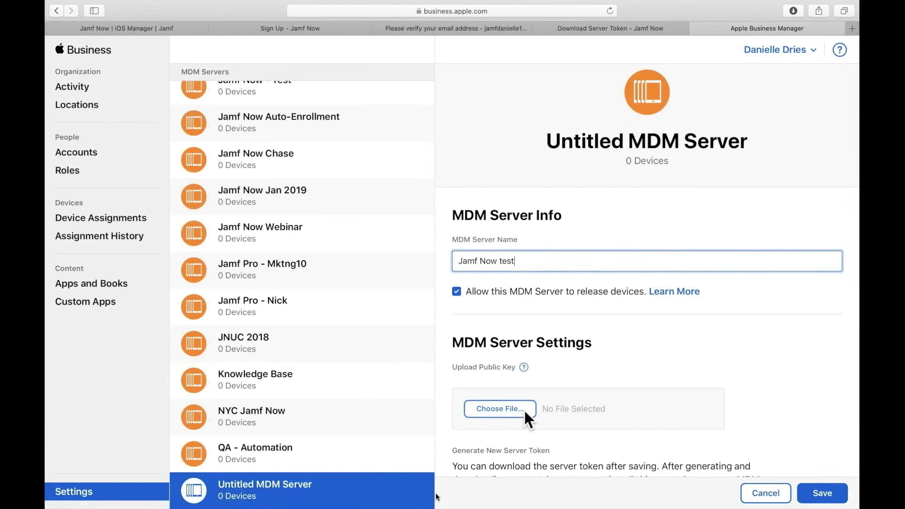
Attach MDM-Token-Public-Key.pem, save the server, and download its server token
{"action": "scroll", "coordinate": [525, 409], "scroll_direction": "down", "scroll_amount": 1}
{"action": "left_click", "coordinate": [518, 372]}
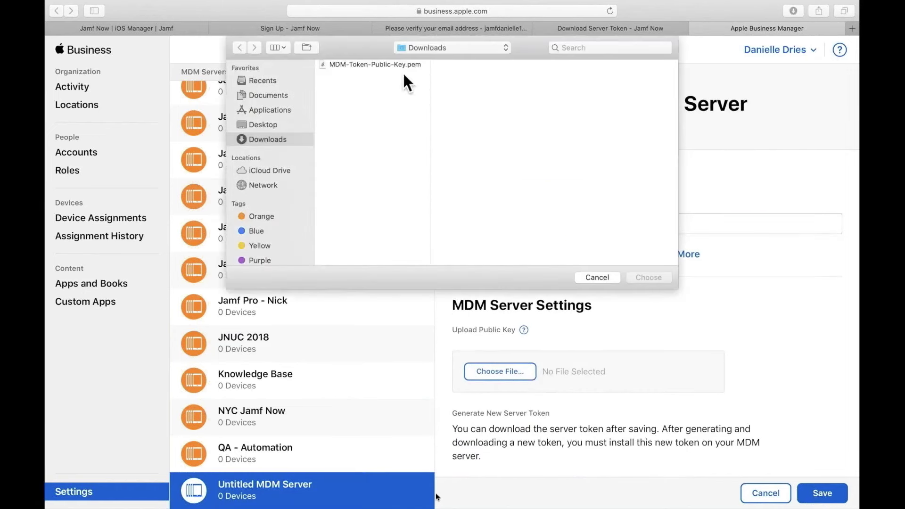
{"action": "left_click", "coordinate": [400, 65]}
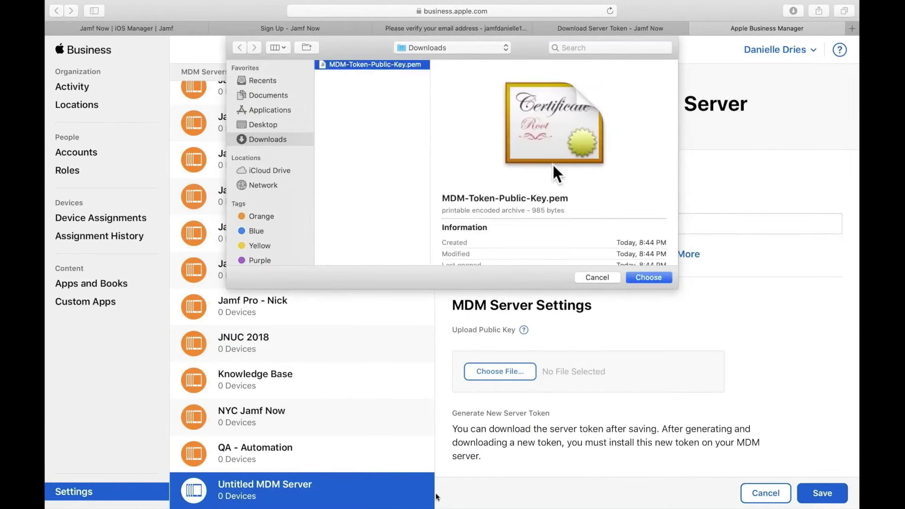
{"action": "left_click", "coordinate": [648, 278]}
{"action": "left_click", "coordinate": [820, 490]}
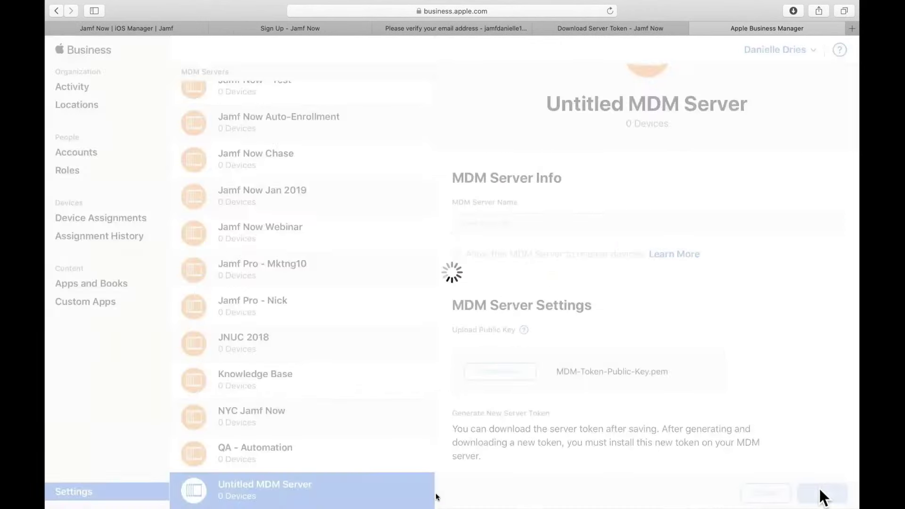
{"action": "left_click", "coordinate": [656, 217]}
Back in Jamf Now, upload the downloaded .p7m server token from Downloads
{"action": "key", "text": "ctrl+shift+Tab"}
{"action": "left_click", "coordinate": [583, 277]}
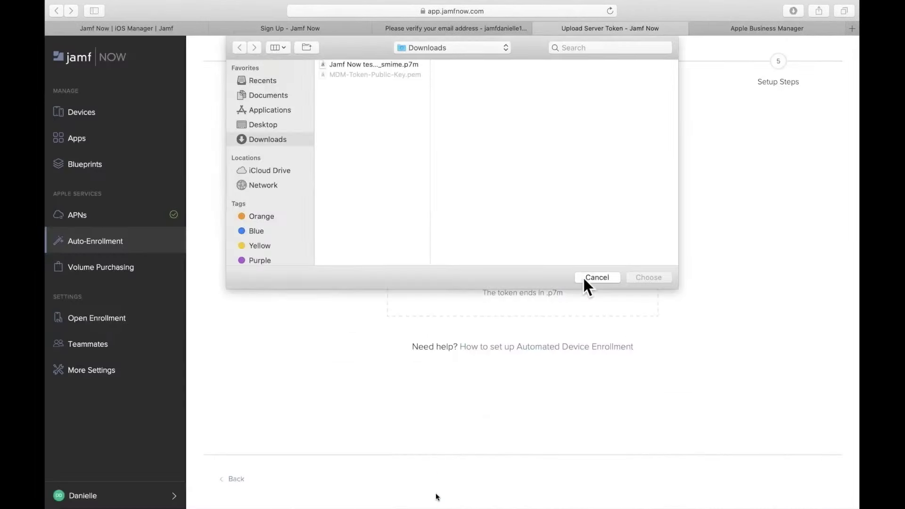
{"action": "left_click", "coordinate": [407, 64]}
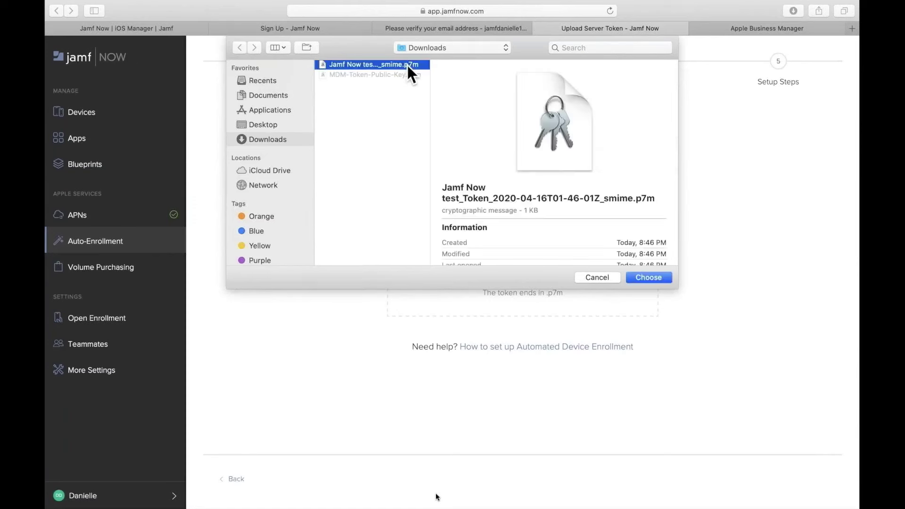
{"action": "left_click", "coordinate": [649, 278]}
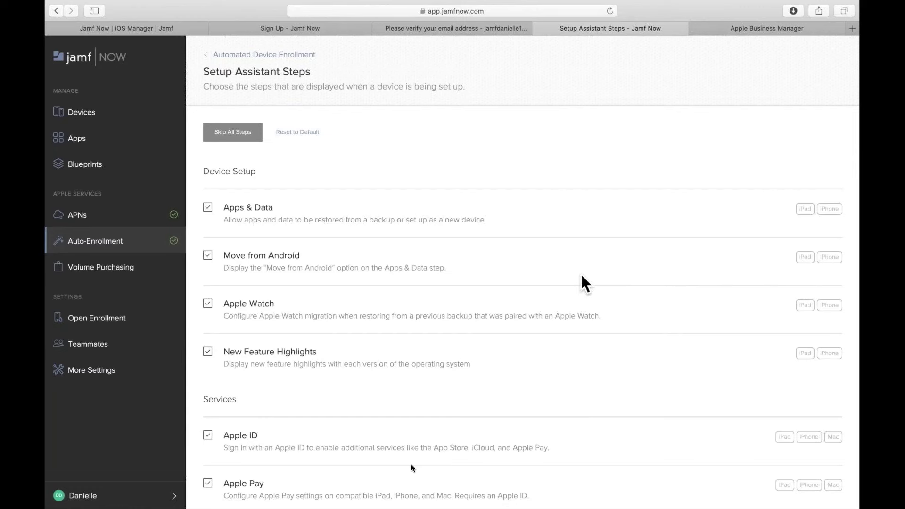
Skip all Setup Assistant steps and save the settings
{"action": "left_click", "coordinate": [238, 133]}
{"action": "scroll", "coordinate": [240, 133], "scroll_direction": "down", "scroll_amount": 5}
{"action": "scroll", "coordinate": [240, 133], "scroll_direction": "down", "scroll_amount": 9}
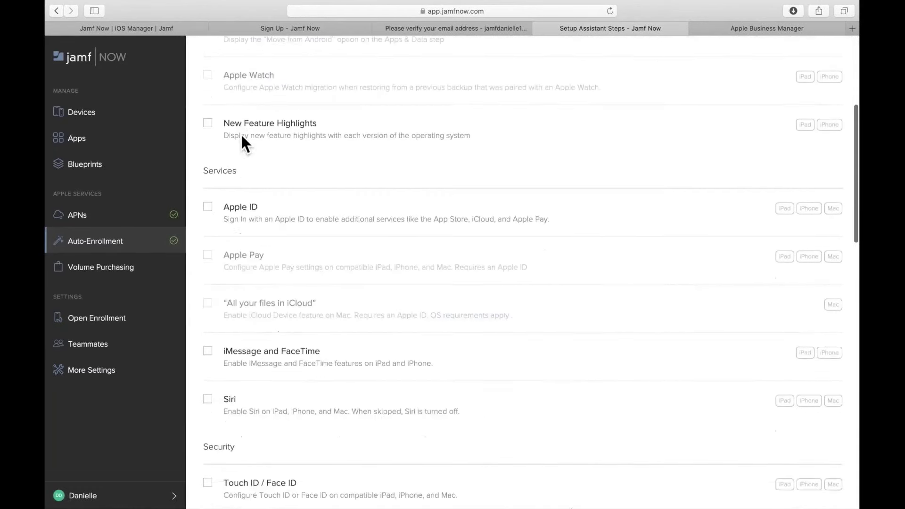
{"action": "scroll", "coordinate": [242, 141], "scroll_direction": "down", "scroll_amount": 10}
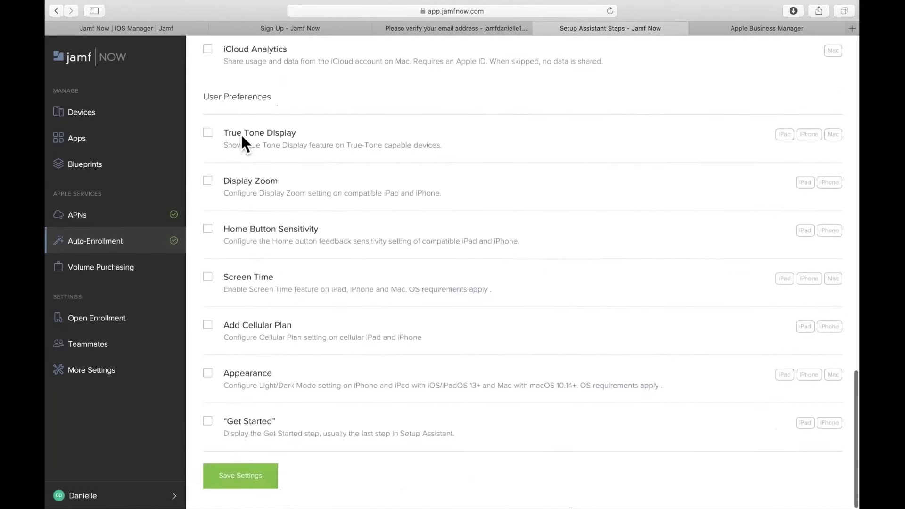
{"action": "left_click", "coordinate": [235, 483]}
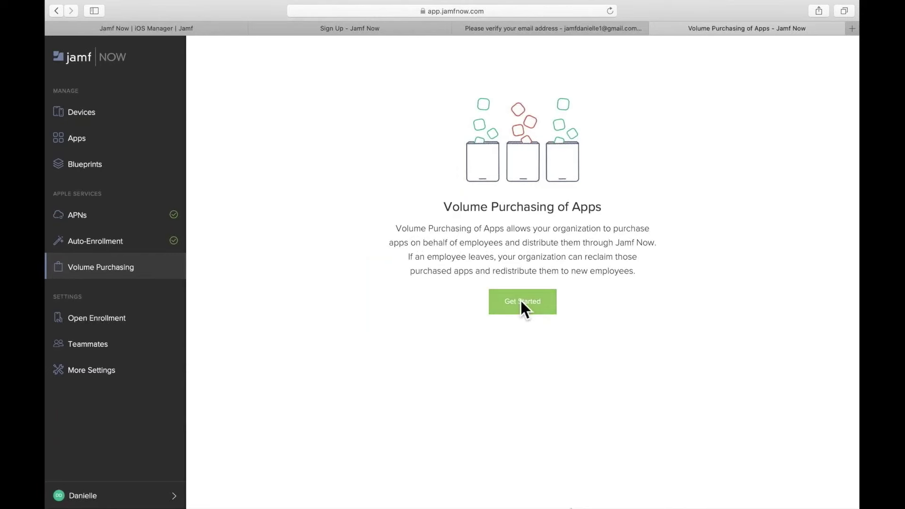
Start Volume Purchasing with Apple Business Manager and open Apple Business Manager
{"action": "left_click", "coordinate": [522, 303]}
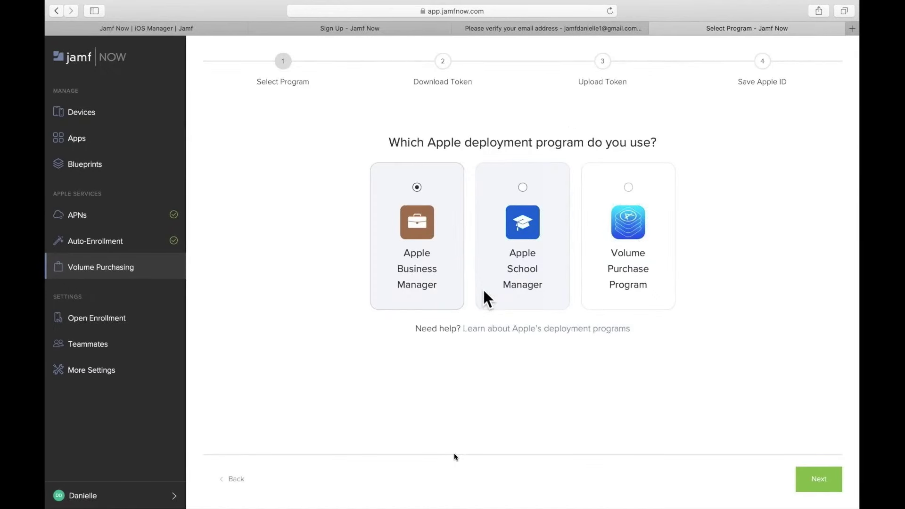
{"action": "left_click", "coordinate": [818, 480]}
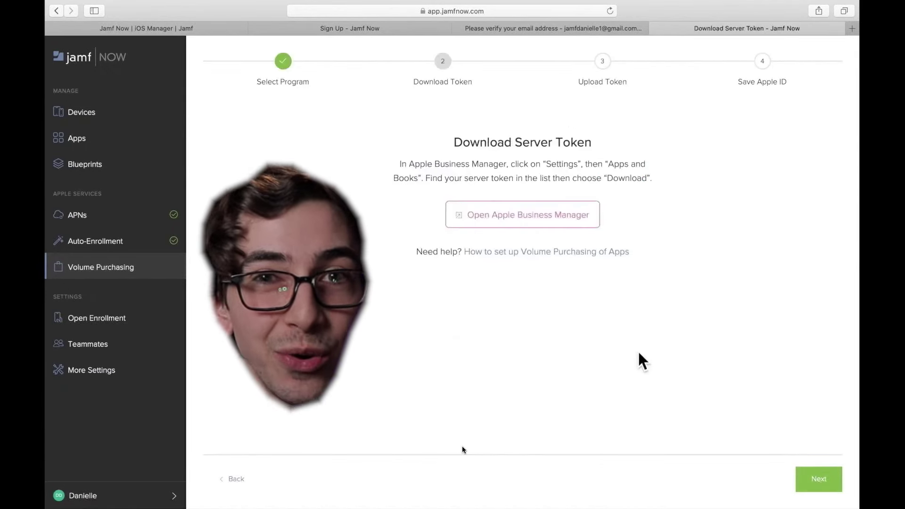
{"action": "left_click", "coordinate": [550, 217]}
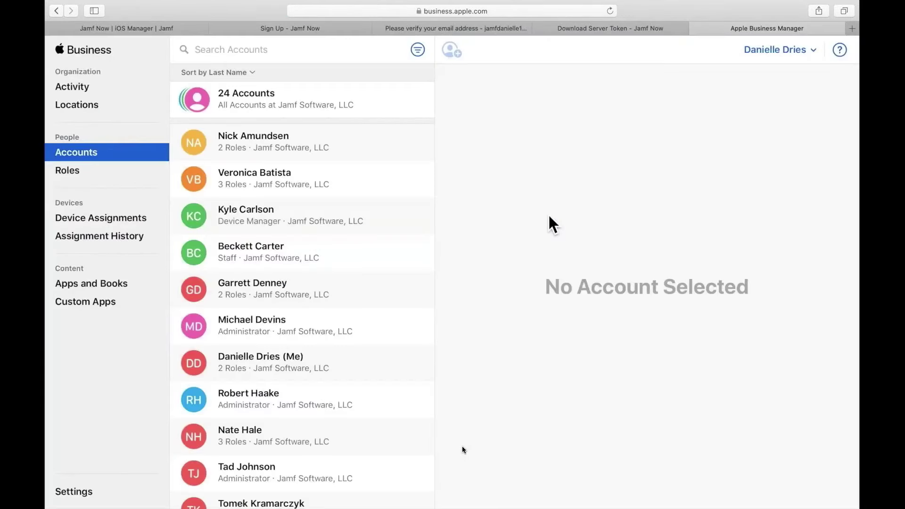
Download sToken_for_Jamf_Now.vpptoken from Apps and Books under My Server Tokens
{"action": "left_click", "coordinate": [92, 493]}
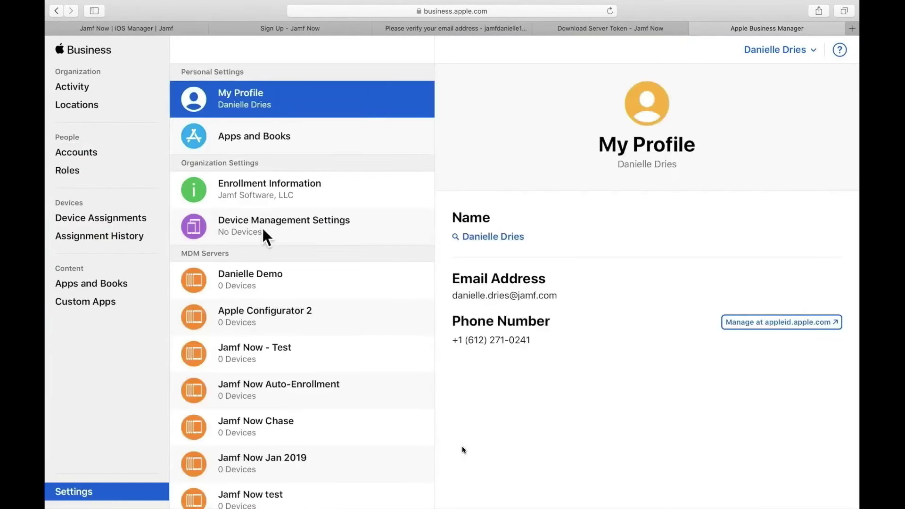
{"action": "left_click", "coordinate": [278, 140]}
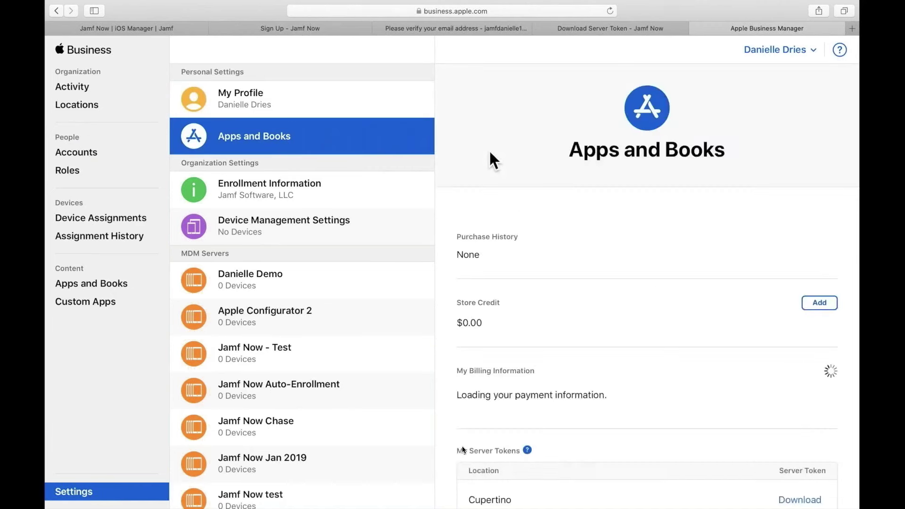
{"action": "scroll", "coordinate": [522, 219], "scroll_direction": "down", "scroll_amount": 5}
{"action": "scroll", "coordinate": [520, 210], "scroll_direction": "down", "scroll_amount": 3}
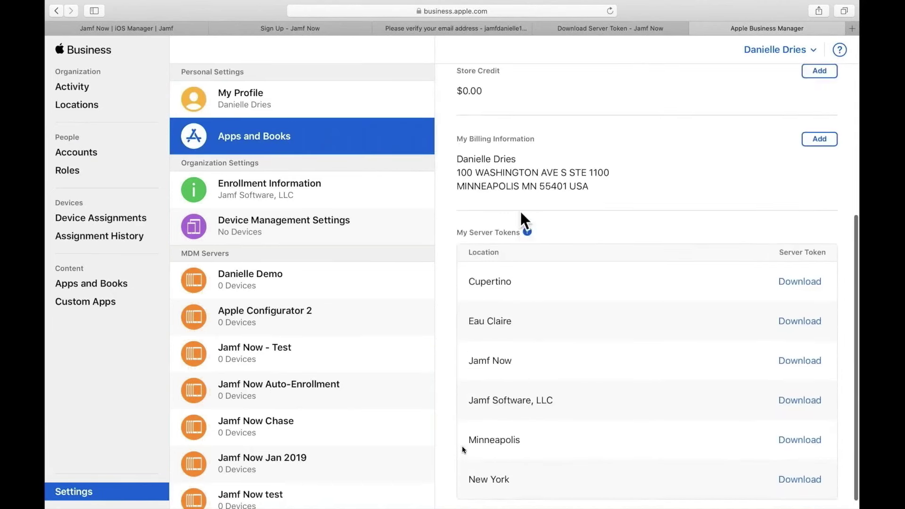
{"action": "left_click", "coordinate": [801, 349]}
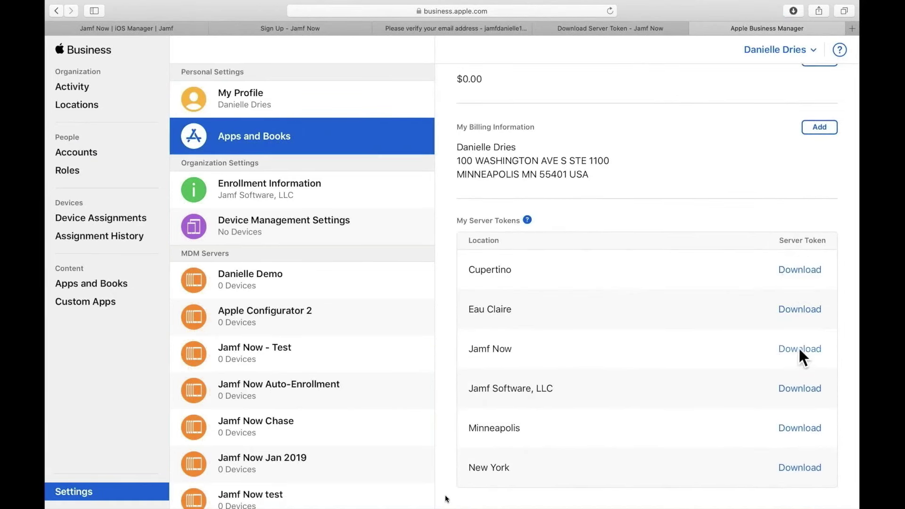
{"action": "left_click", "coordinate": [793, 12]}
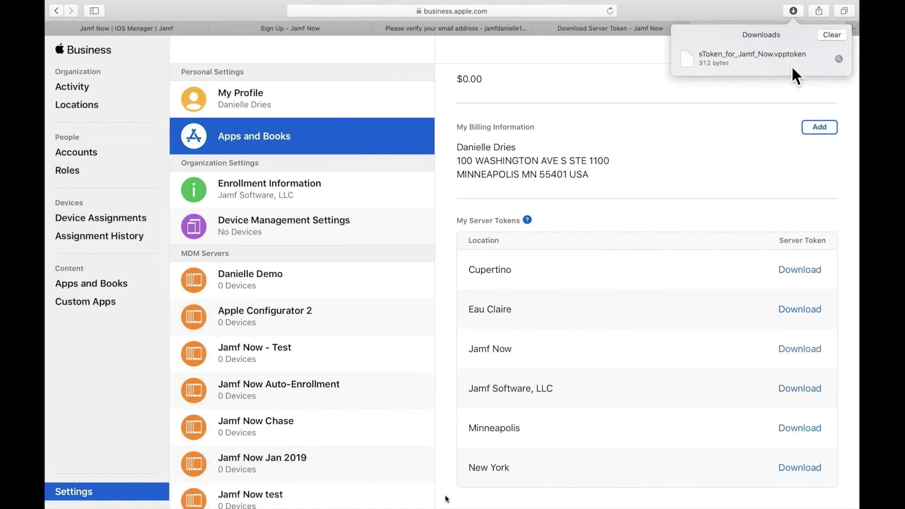
{"action": "left_click", "coordinate": [647, 31]}
Upload the .vpptoken in Jamf Now and agree to reclaim management
{"action": "left_click", "coordinate": [647, 30]}
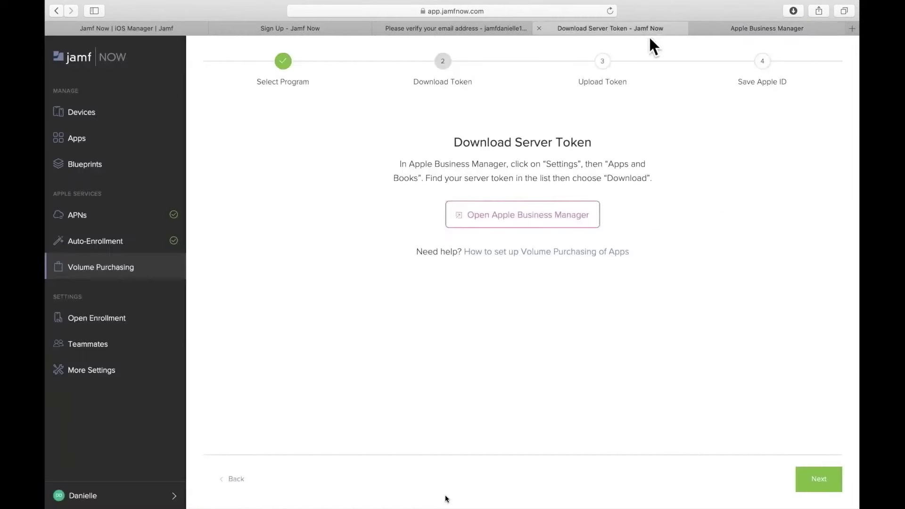
{"action": "left_click", "coordinate": [823, 484]}
{"action": "left_click", "coordinate": [575, 276]}
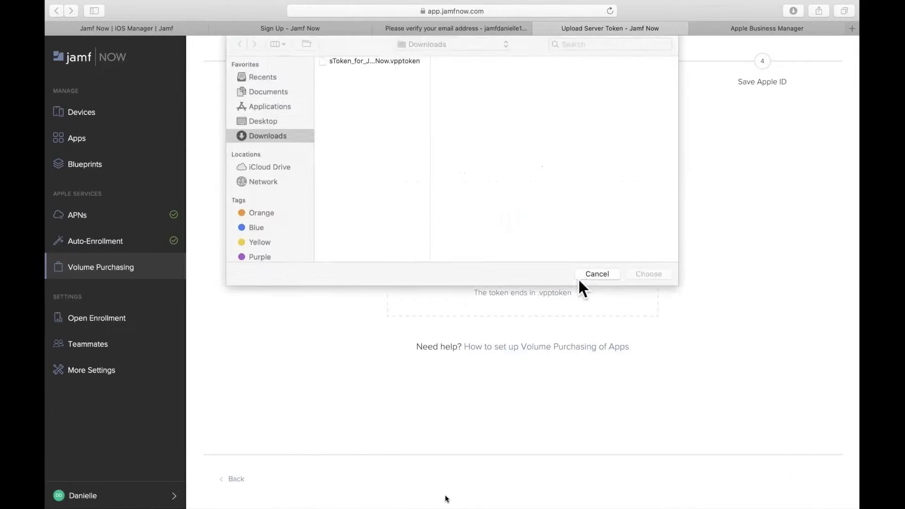
{"action": "left_click", "coordinate": [375, 65]}
{"action": "left_click", "coordinate": [659, 279]}
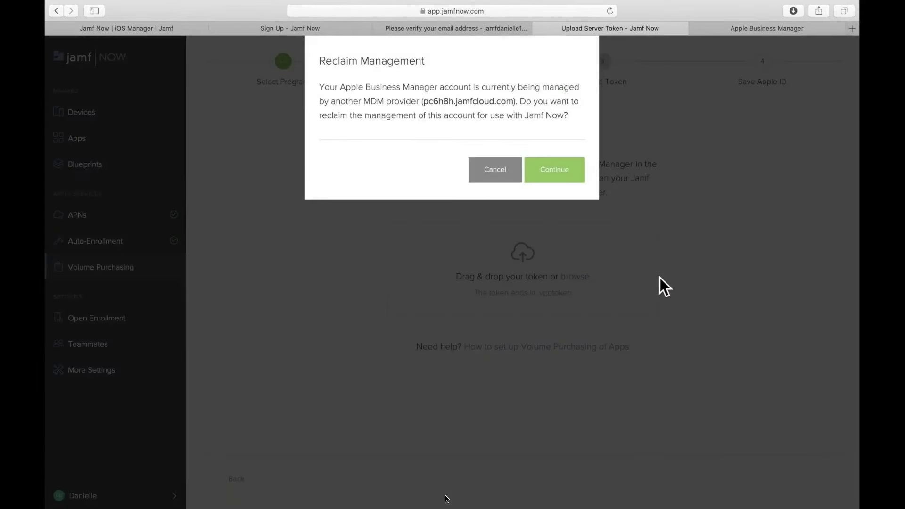
{"action": "left_click", "coordinate": [561, 171]}
Set the App Store region to United States, enter the Apple ID used, and save
{"action": "left_click", "coordinate": [567, 151]}
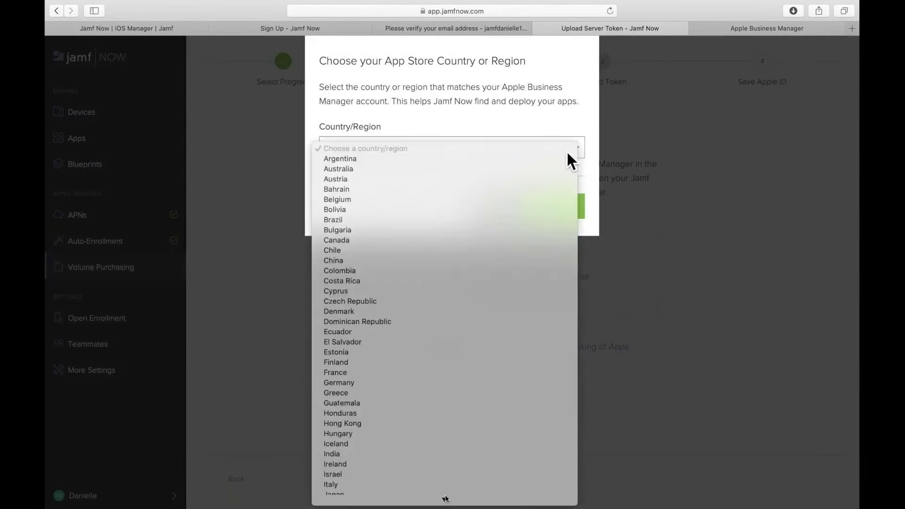
{"action": "scroll", "coordinate": [557, 169], "scroll_direction": "down", "scroll_amount": 5}
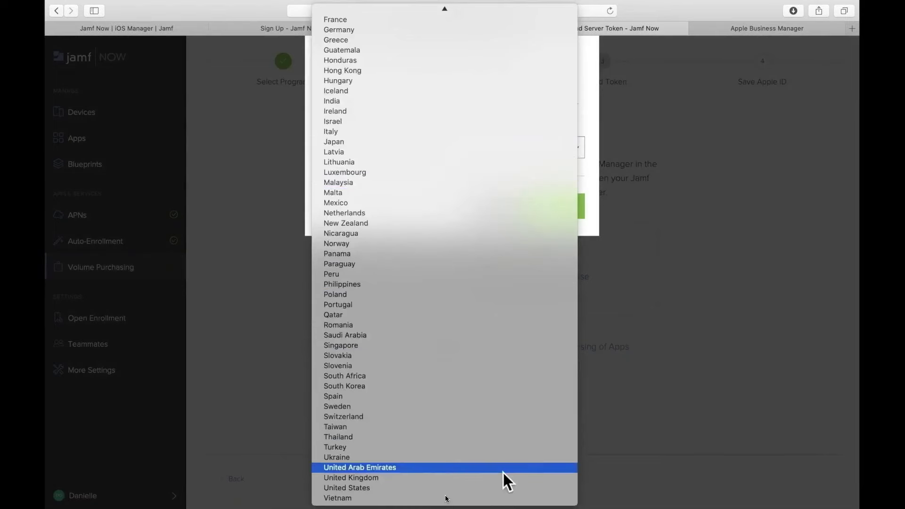
{"action": "left_click", "coordinate": [503, 488]}
{"action": "left_click", "coordinate": [541, 202]}
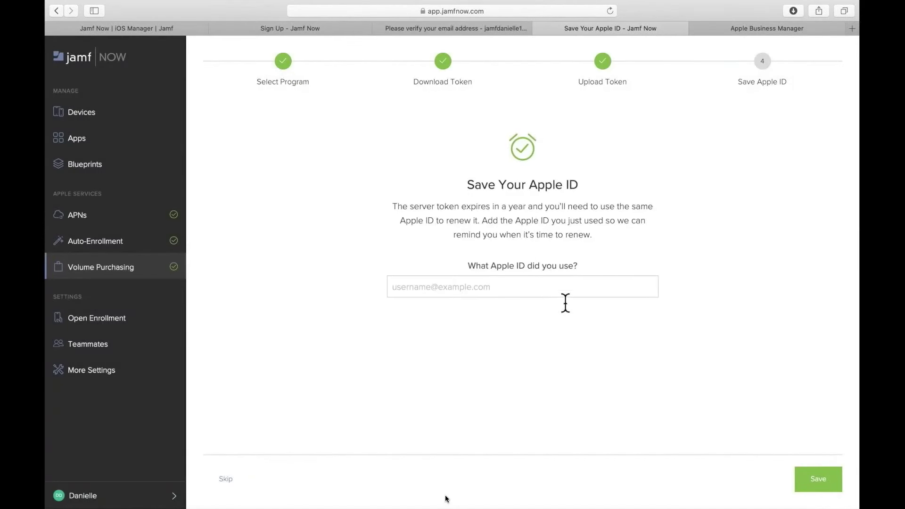
{"action": "left_click", "coordinate": [564, 295]}
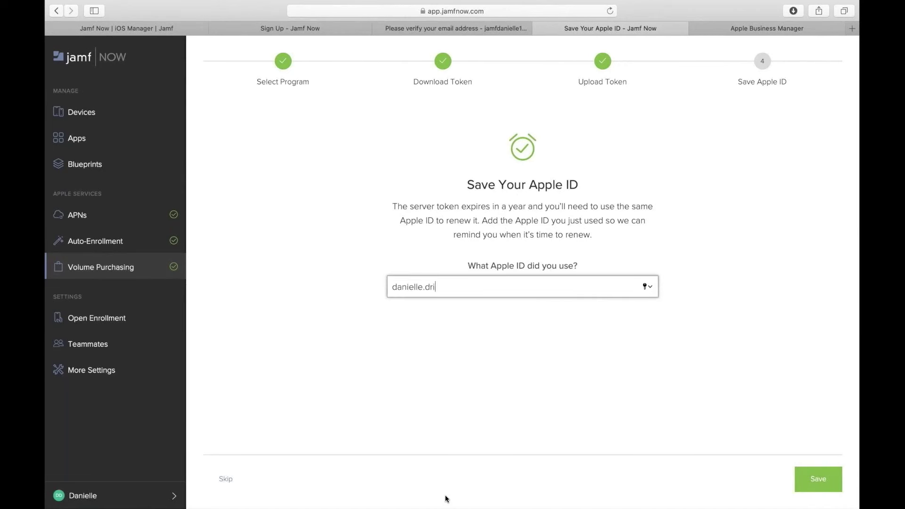
{"action": "left_click", "coordinate": [811, 478]}
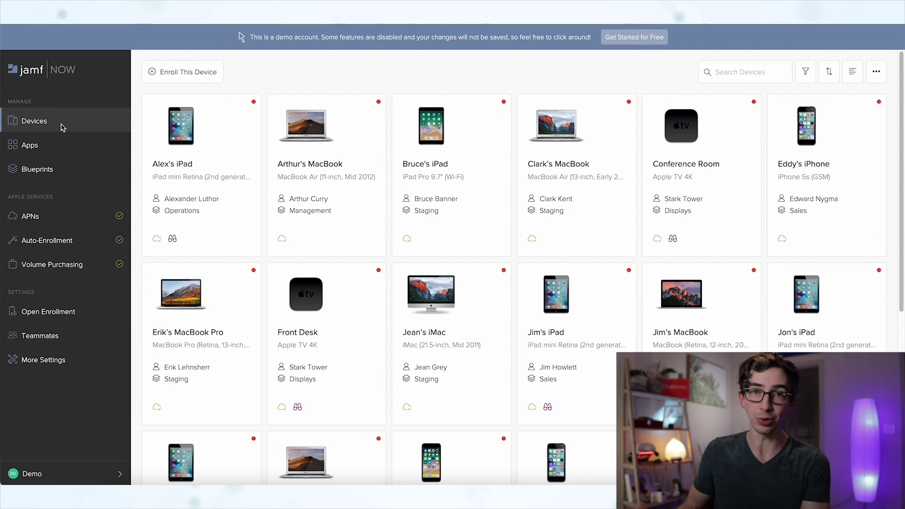
{"action": "left_click", "coordinate": [189, 128]}
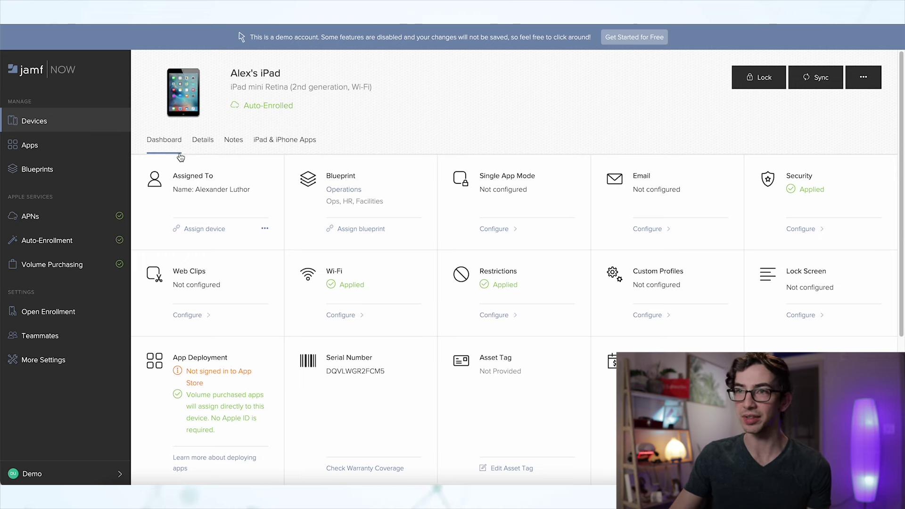
{"action": "scroll", "coordinate": [255, 292], "scroll_direction": "down", "scroll_amount": 4}
{"action": "scroll", "coordinate": [275, 329], "scroll_direction": "up", "scroll_amount": 4}
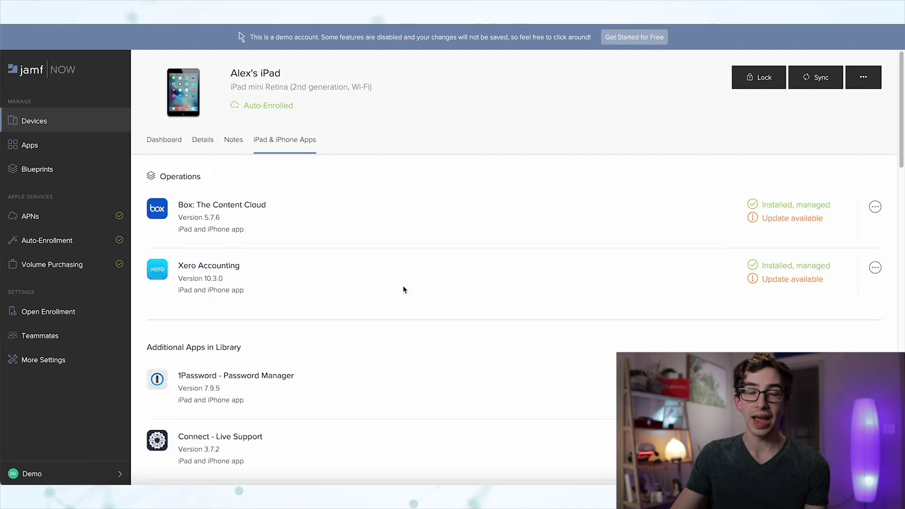
{"action": "scroll", "coordinate": [403, 286], "scroll_direction": "down", "scroll_amount": 1}
{"action": "scroll", "coordinate": [403, 287], "scroll_direction": "down", "scroll_amount": 3}
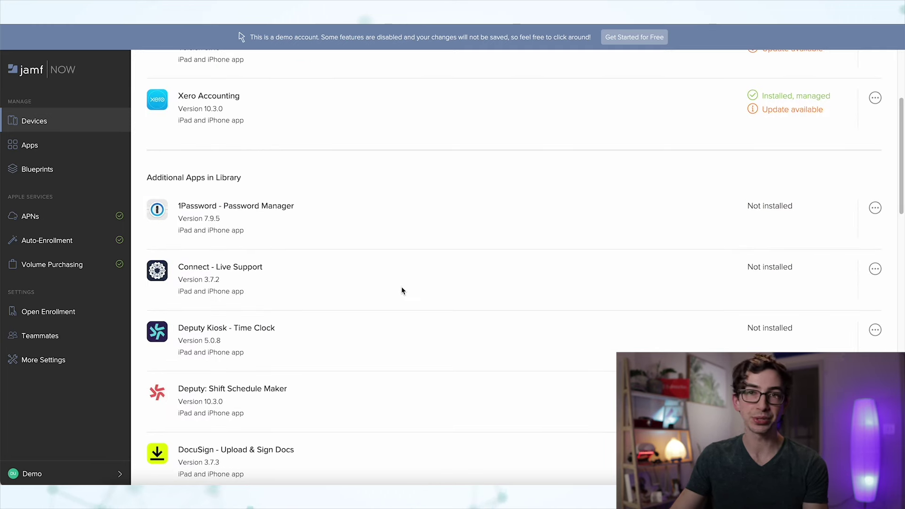
{"action": "scroll", "coordinate": [403, 288], "scroll_direction": "up", "scroll_amount": 1}
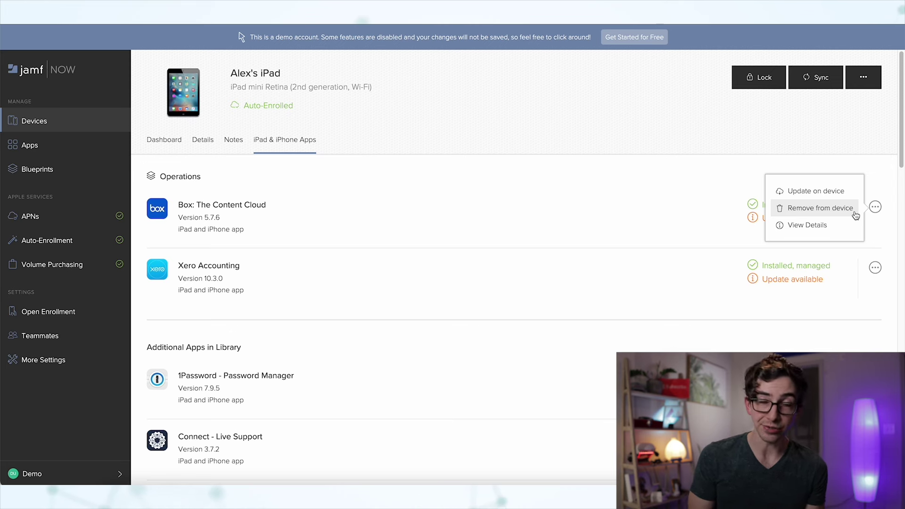
{"action": "left_click", "coordinate": [854, 208]}
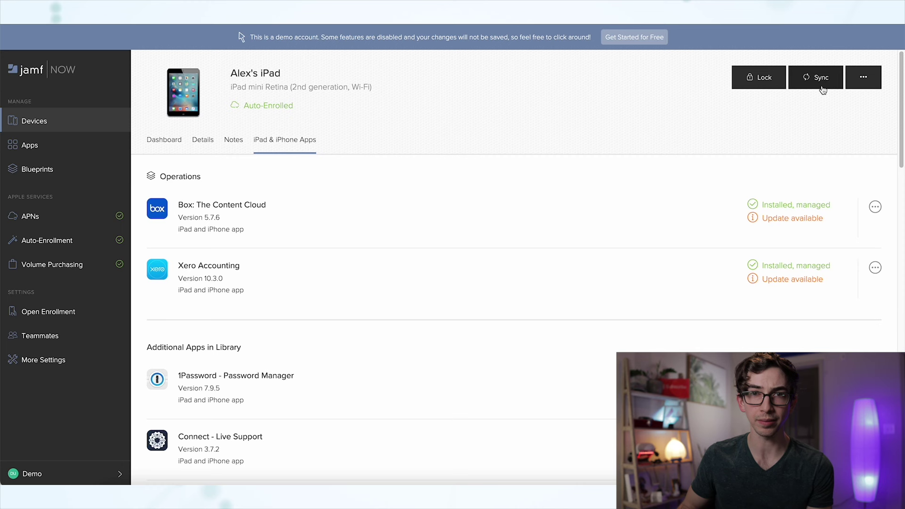
{"action": "left_click", "coordinate": [867, 85]}
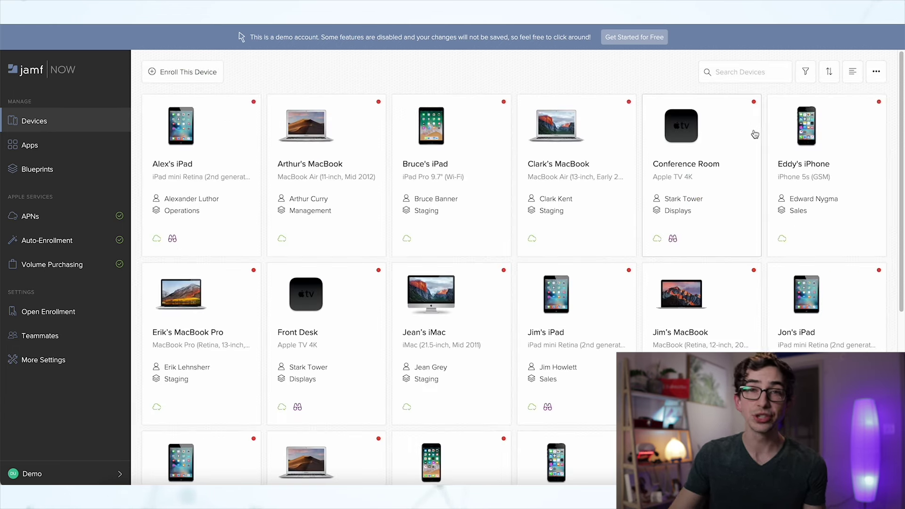
Try device Filter and Sort, toggle list and grid views, show bulk actions, then open Apps
{"action": "left_click", "coordinate": [807, 72]}
{"action": "left_click", "coordinate": [808, 72]}
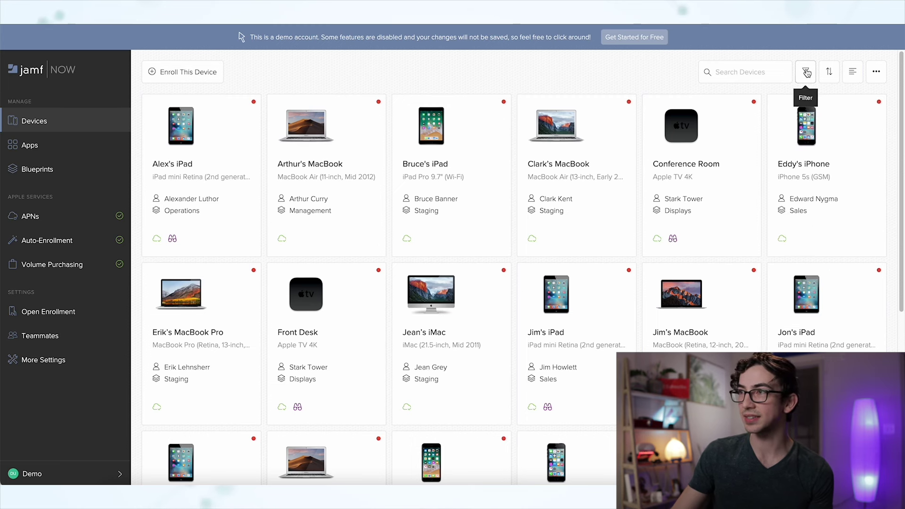
{"action": "left_click", "coordinate": [832, 73]}
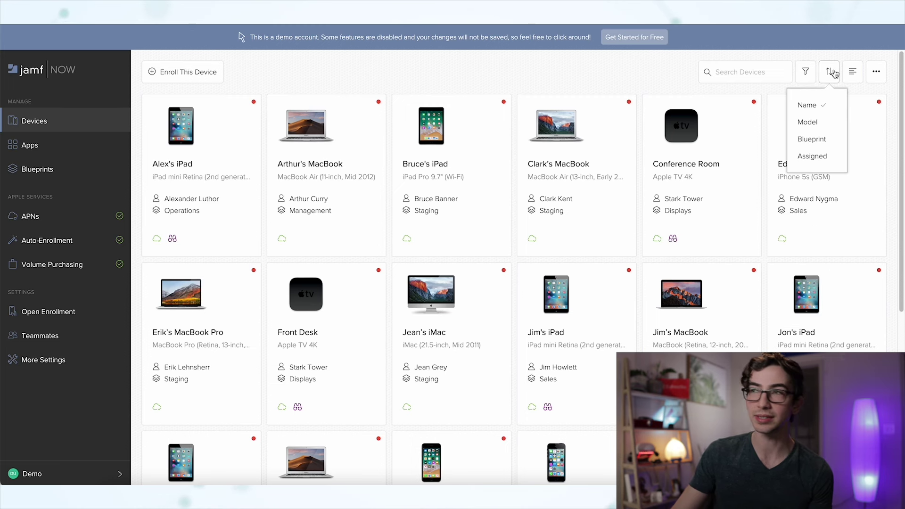
{"action": "left_click", "coordinate": [852, 72]}
{"action": "left_click", "coordinate": [852, 73]}
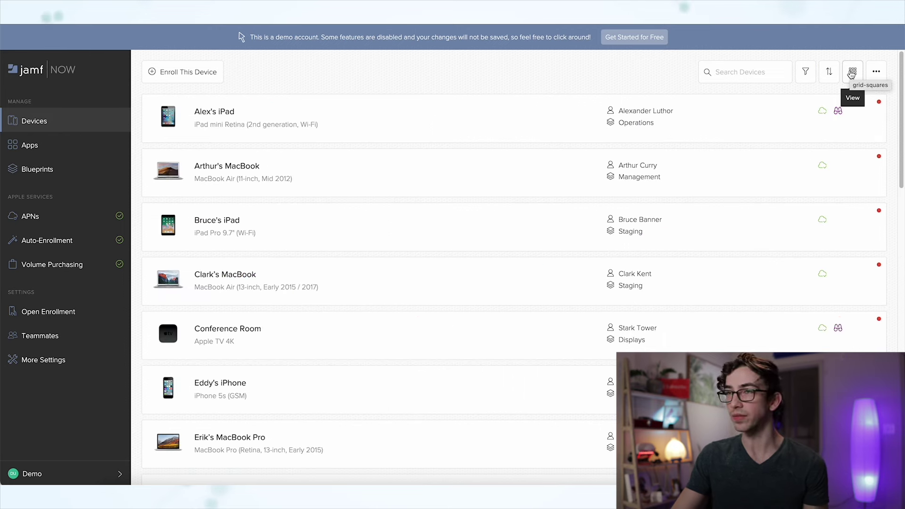
{"action": "left_click", "coordinate": [852, 73]}
{"action": "left_click", "coordinate": [877, 72]}
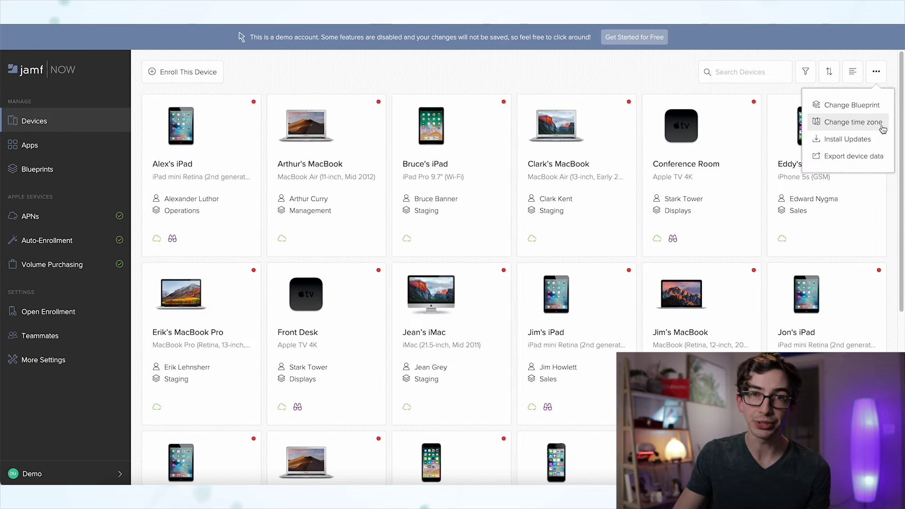
{"action": "left_click", "coordinate": [54, 154]}
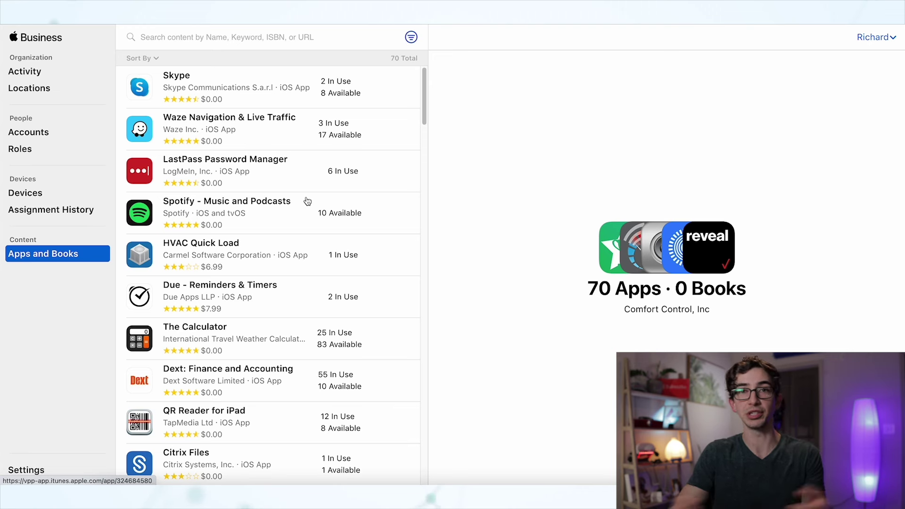
Search the apps for 'waze' and open Waze Navigation & Live Traffic's licence details
{"action": "left_click", "coordinate": [382, 136]}
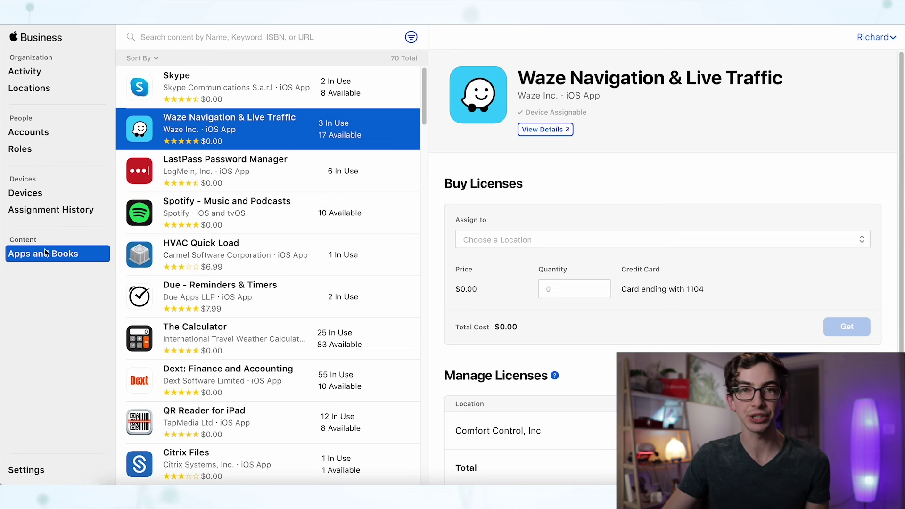
{"action": "left_click", "coordinate": [213, 45]}
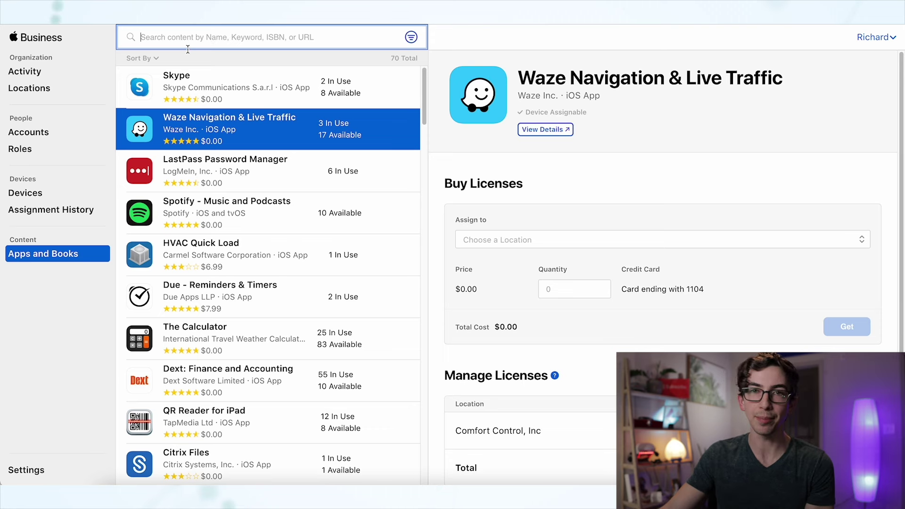
{"action": "type", "text": "waze"}
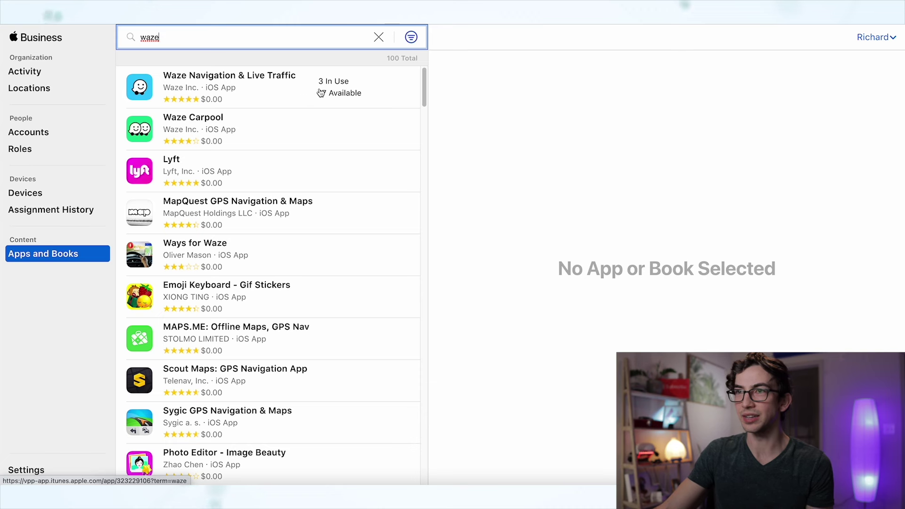
{"action": "left_click", "coordinate": [284, 96]}
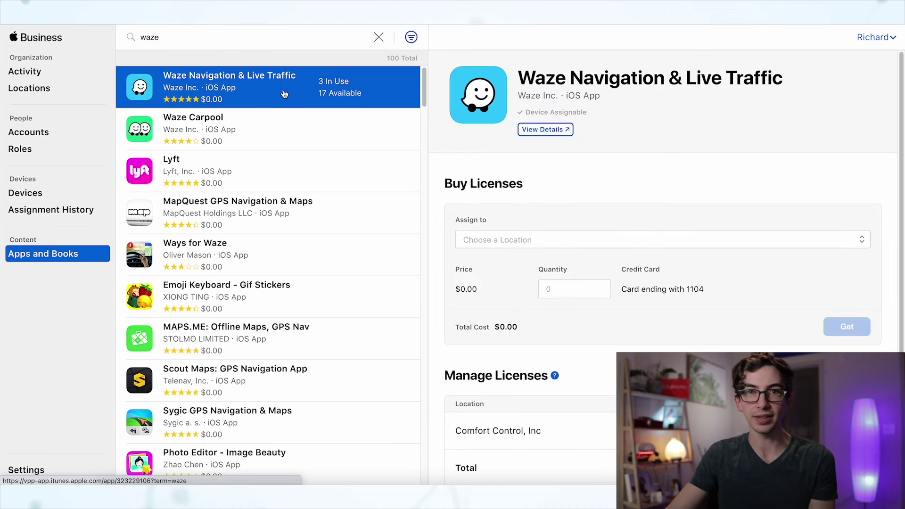
Assign 100 Waze licences to Comfort Control, Inc and get them
{"action": "left_click", "coordinate": [490, 239]}
{"action": "left_click", "coordinate": [491, 257]}
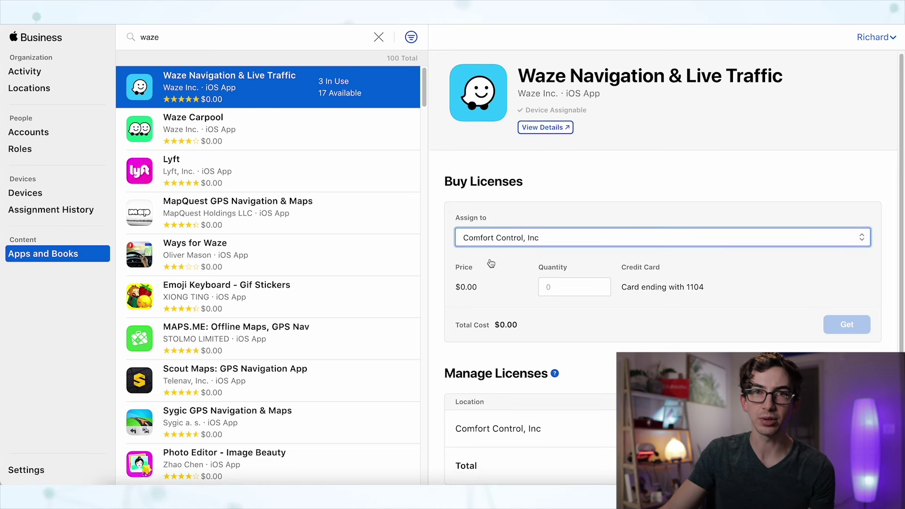
{"action": "scroll", "coordinate": [518, 265], "scroll_direction": "down", "scroll_amount": 1}
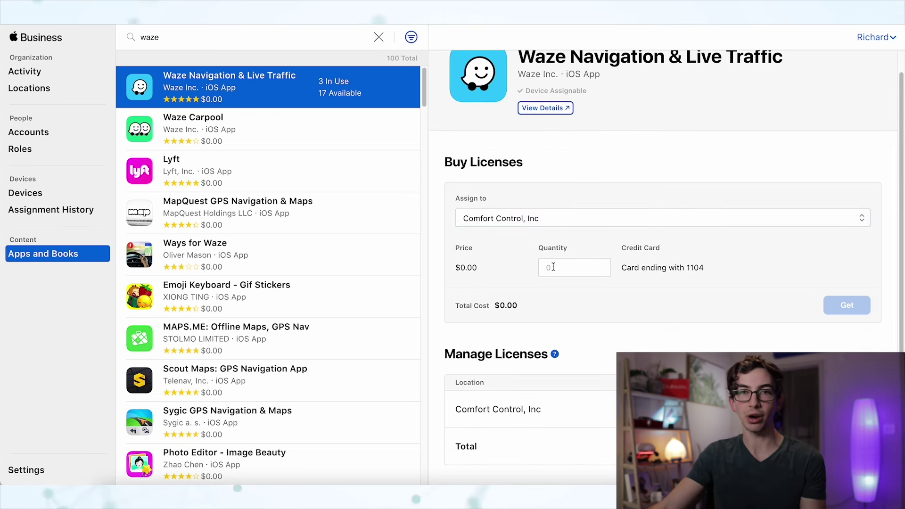
{"action": "left_click", "coordinate": [557, 268]}
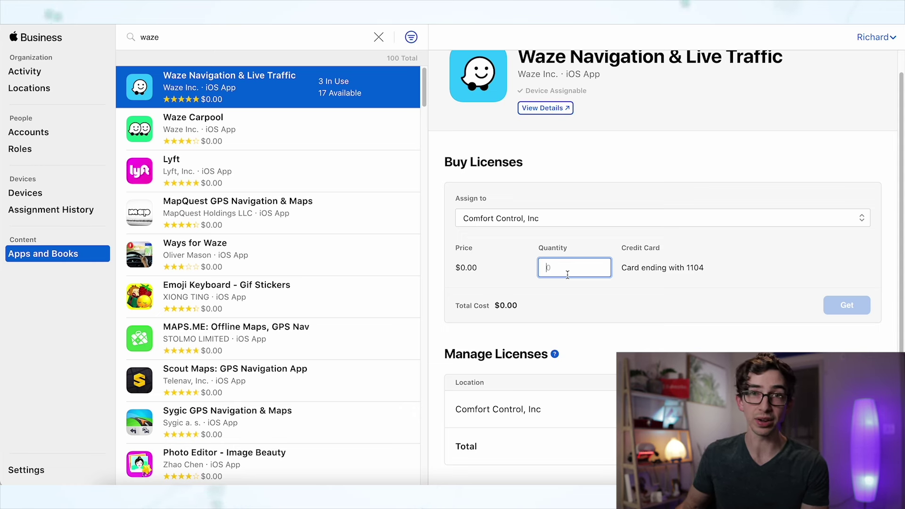
{"action": "type", "text": "100"}
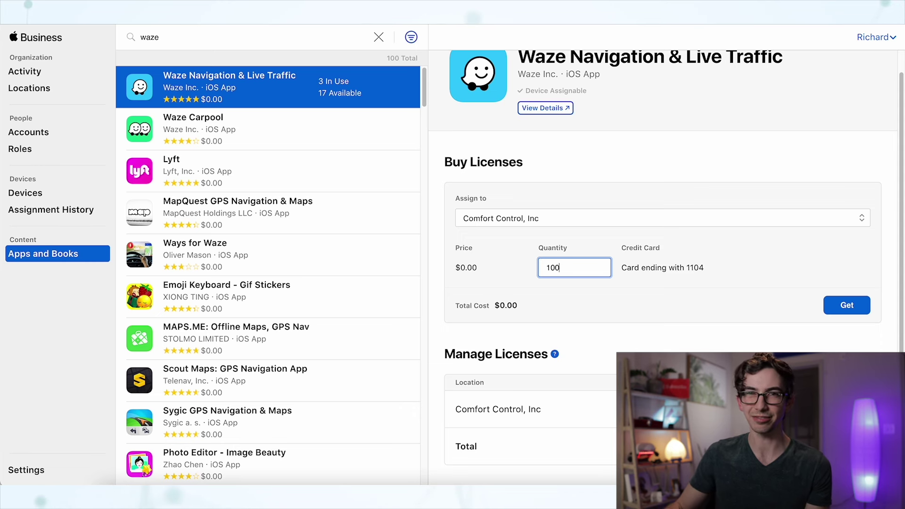
{"action": "left_click", "coordinate": [828, 308]}
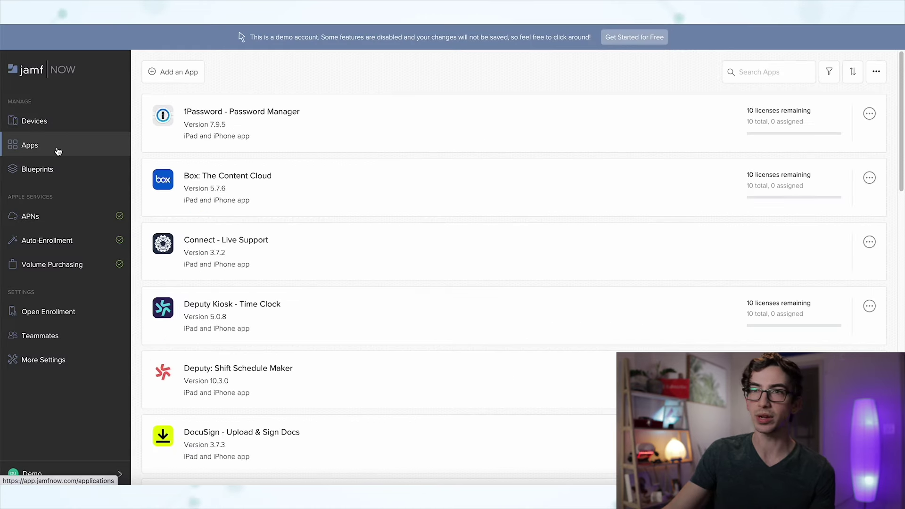
Search the App Store for 'waze' to add to the library, then go to Blueprints
{"action": "left_click", "coordinate": [175, 72]}
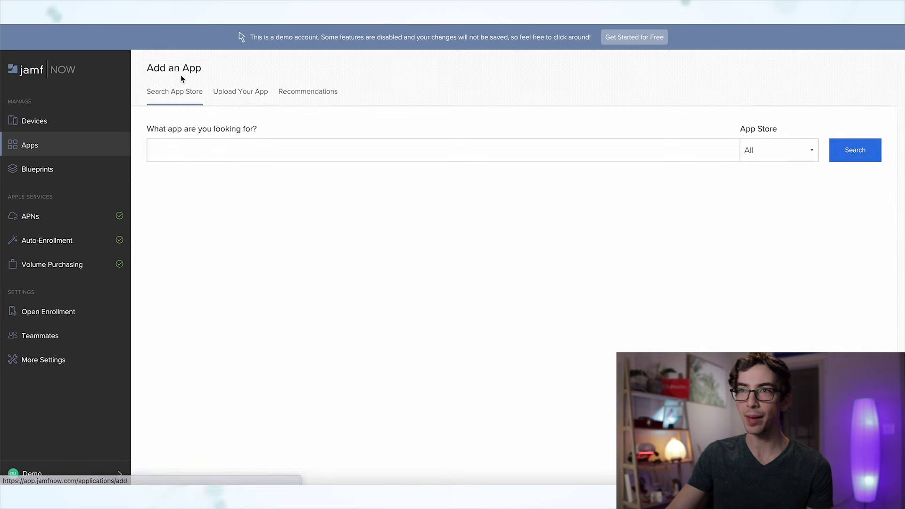
{"action": "type", "text": "waze"}
{"action": "key", "text": "Return"}
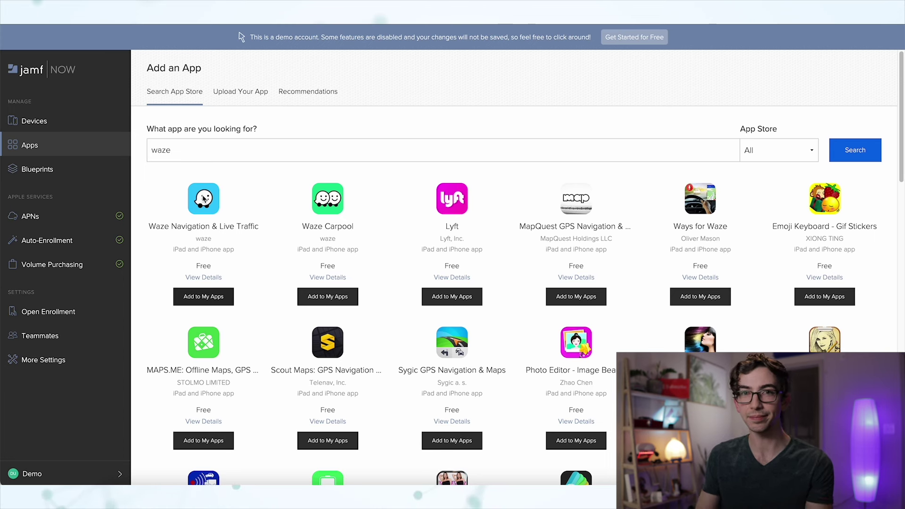
{"action": "left_click", "coordinate": [84, 174]}
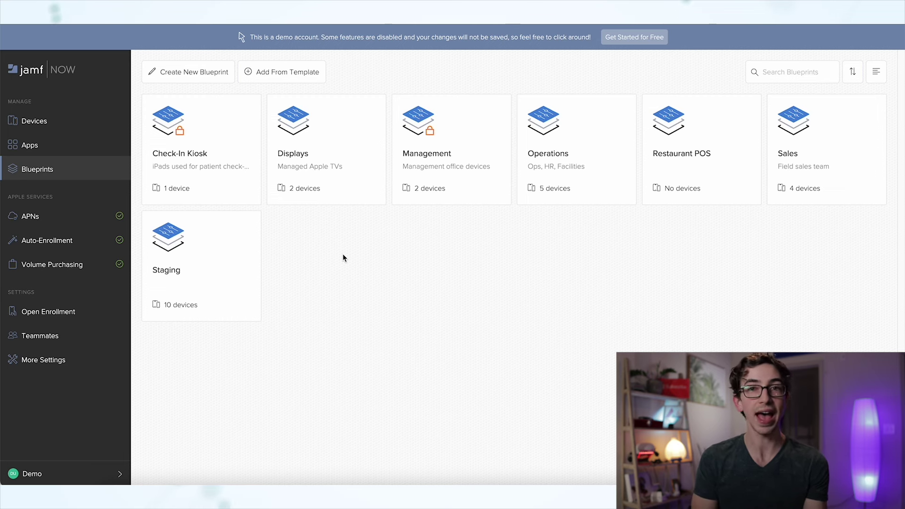
Open the Displays blueprint and view its Web Clips, then its Security settings
{"action": "left_click", "coordinate": [343, 199]}
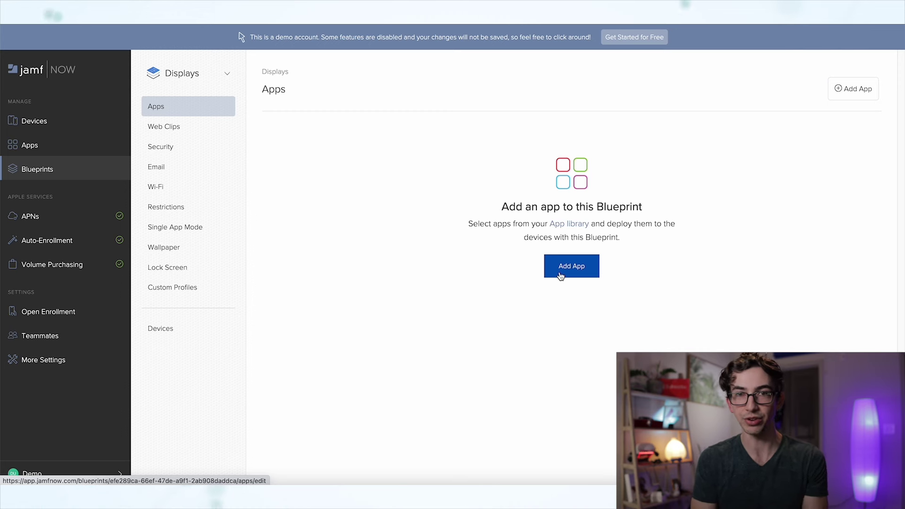
{"action": "left_click", "coordinate": [201, 131]}
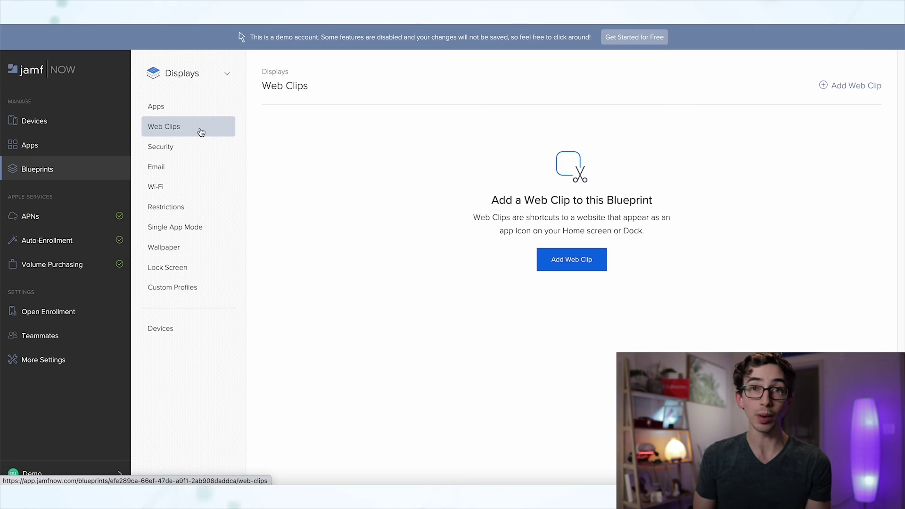
{"action": "left_click", "coordinate": [198, 147]}
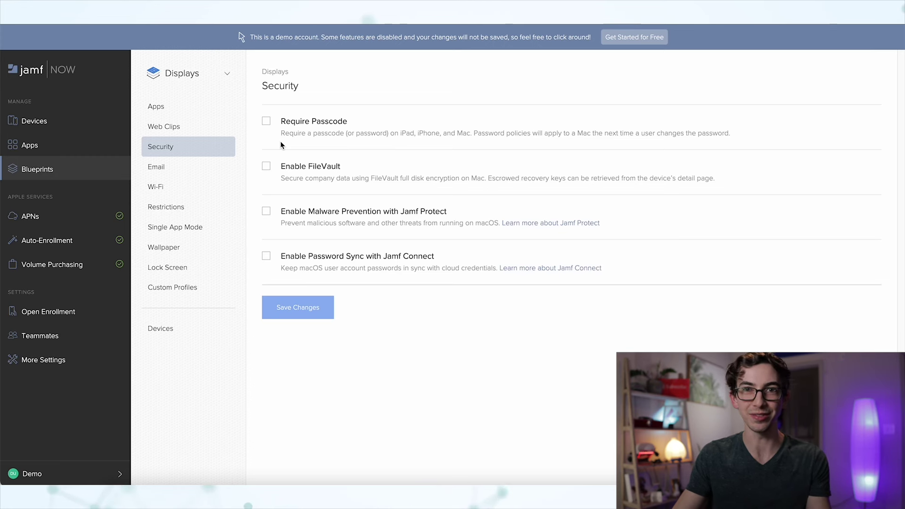
View the Displays blueprint's Email settings, then its Restrictions categories
{"action": "left_click", "coordinate": [212, 167]}
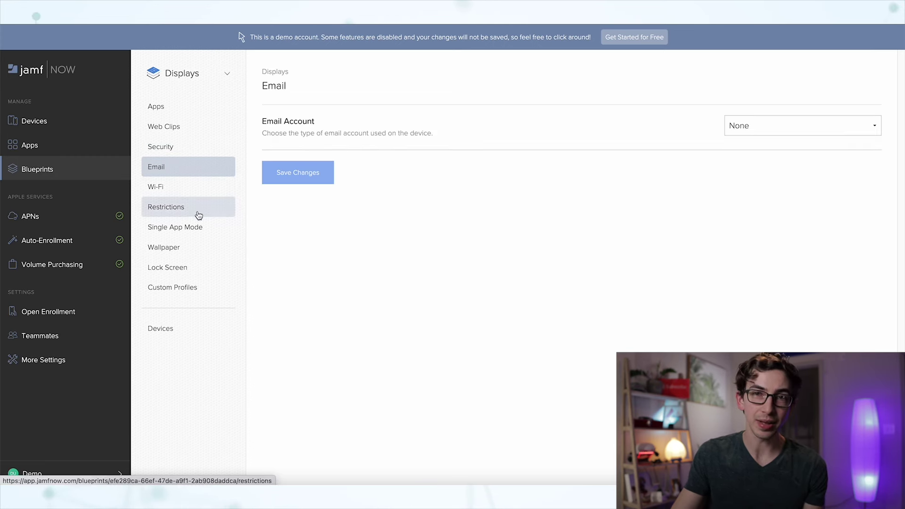
{"action": "left_click", "coordinate": [198, 187]}
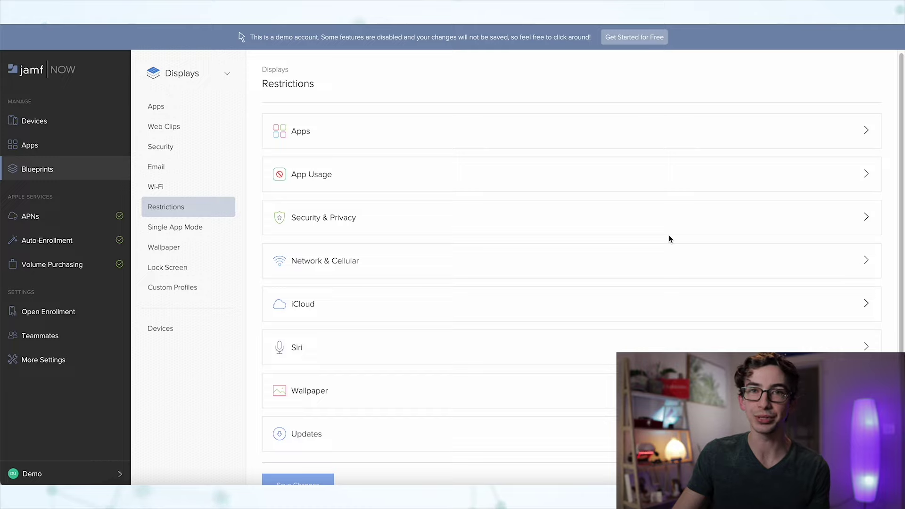
Expand the Apps restrictions group and look through its options
{"action": "left_click", "coordinate": [868, 133]}
{"action": "scroll", "coordinate": [827, 221], "scroll_direction": "down", "scroll_amount": 20}
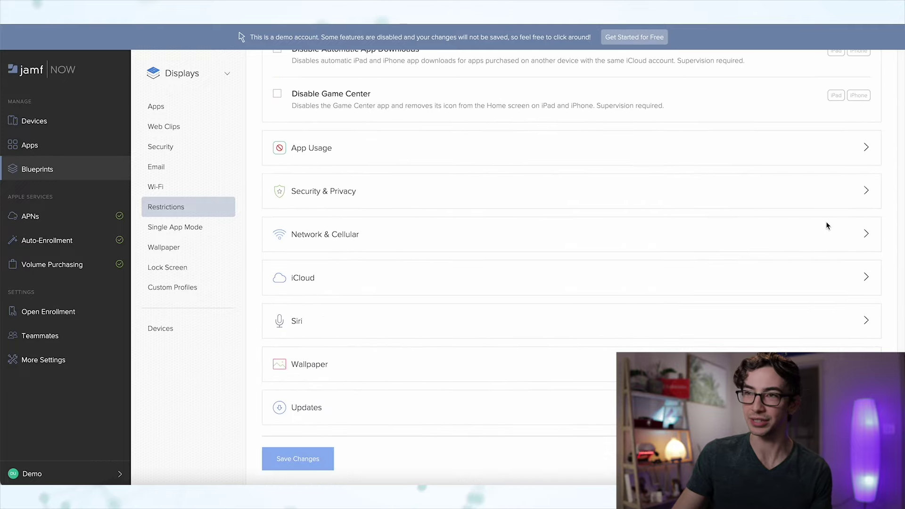
{"action": "scroll", "coordinate": [340, 177], "scroll_direction": "up", "scroll_amount": 15}
{"action": "scroll", "coordinate": [341, 177], "scroll_direction": "down", "scroll_amount": 1}
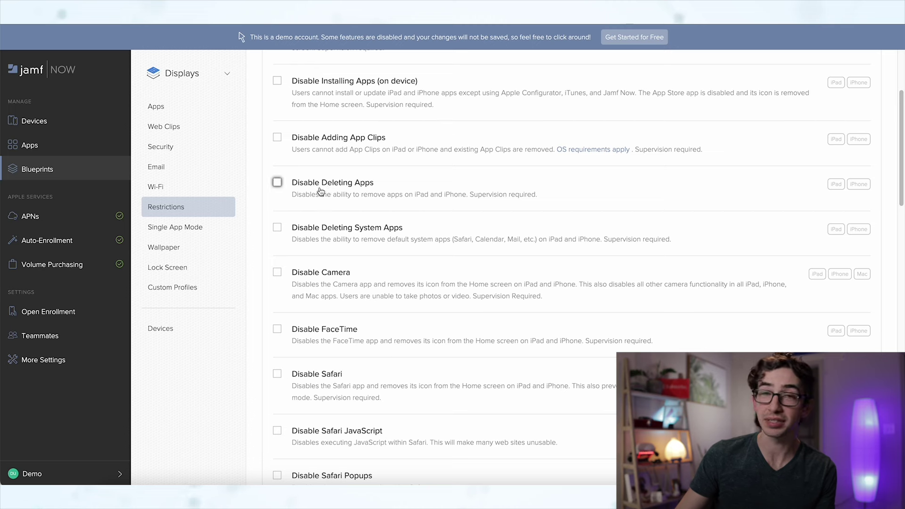
{"action": "scroll", "coordinate": [320, 191], "scroll_direction": "down", "scroll_amount": 1}
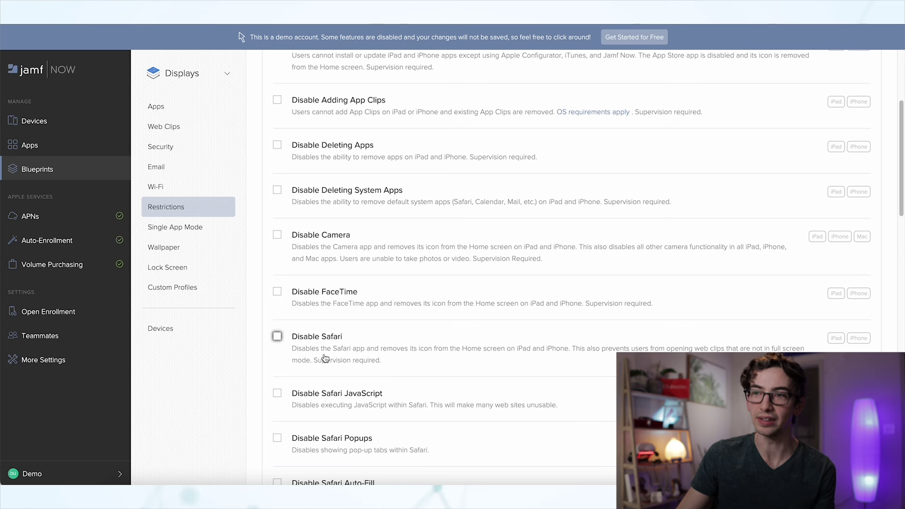
{"action": "scroll", "coordinate": [325, 358], "scroll_direction": "down", "scroll_amount": 5}
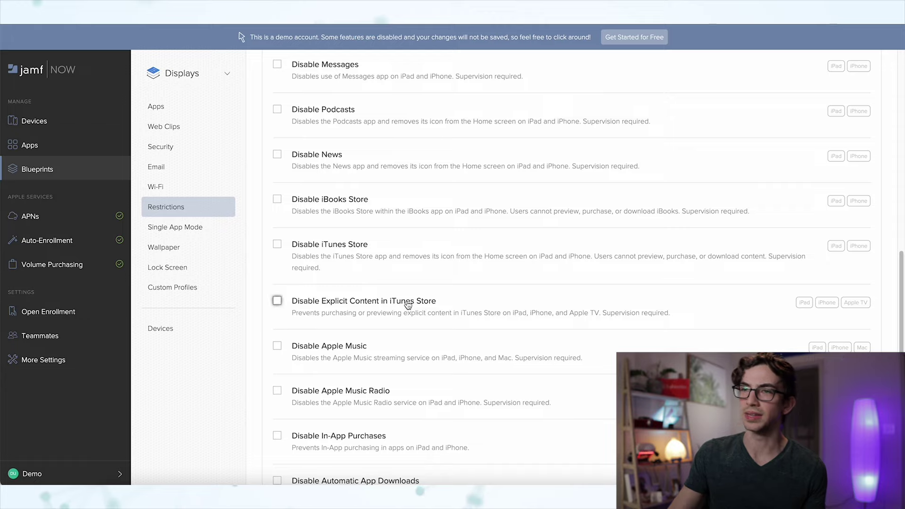
{"action": "scroll", "coordinate": [412, 303], "scroll_direction": "down", "scroll_amount": 2}
{"action": "scroll", "coordinate": [410, 305], "scroll_direction": "down", "scroll_amount": 3}
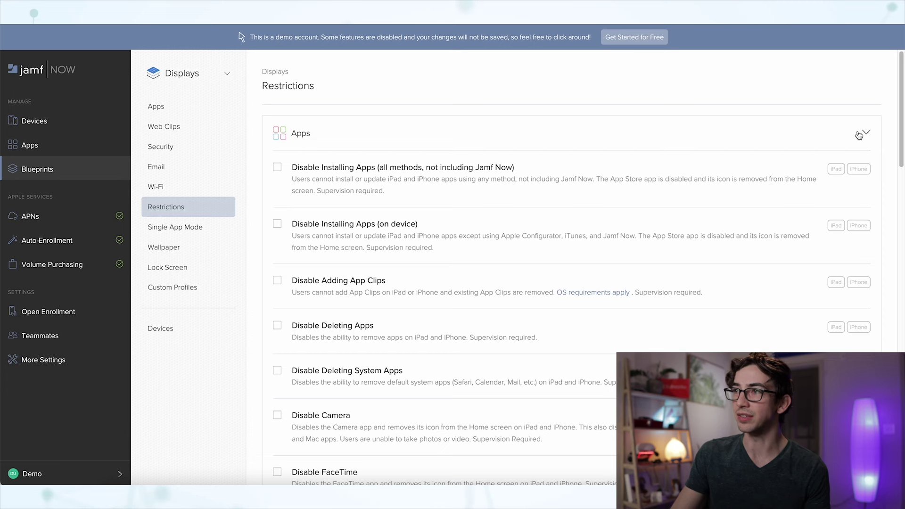
Collapse Apps, set App Usage to Only Allow Some Apps, and expand Security & Privacy
{"action": "left_click", "coordinate": [857, 135]}
{"action": "left_click", "coordinate": [323, 175]}
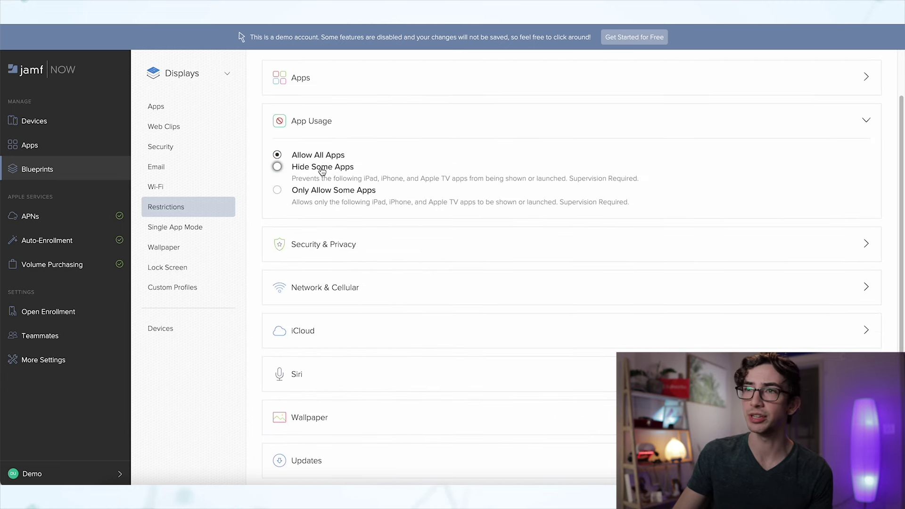
{"action": "left_click", "coordinate": [282, 173]}
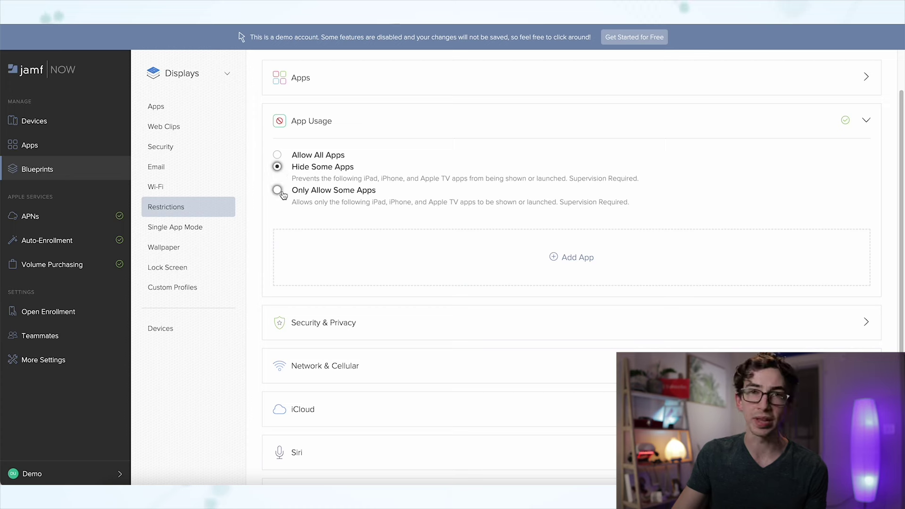
{"action": "left_click", "coordinate": [279, 191]}
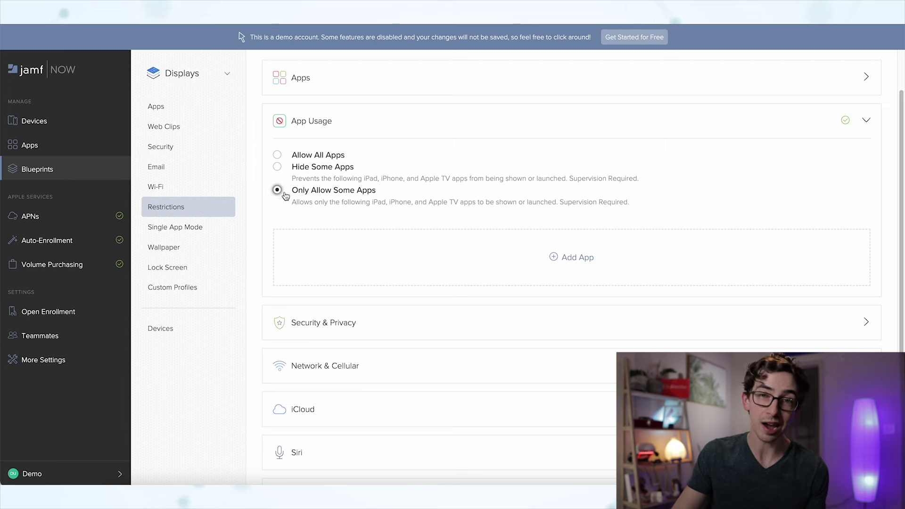
{"action": "left_click", "coordinate": [308, 326]}
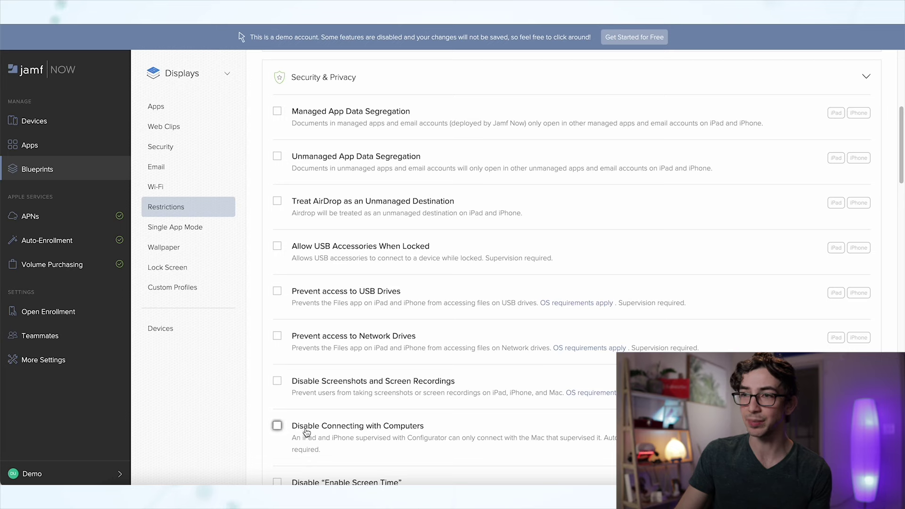
Scroll past the Security & Privacy and Network & Cellular restrictions into iCloud, all unchecked
{"action": "scroll", "coordinate": [386, 255], "scroll_direction": "down", "scroll_amount": 9}
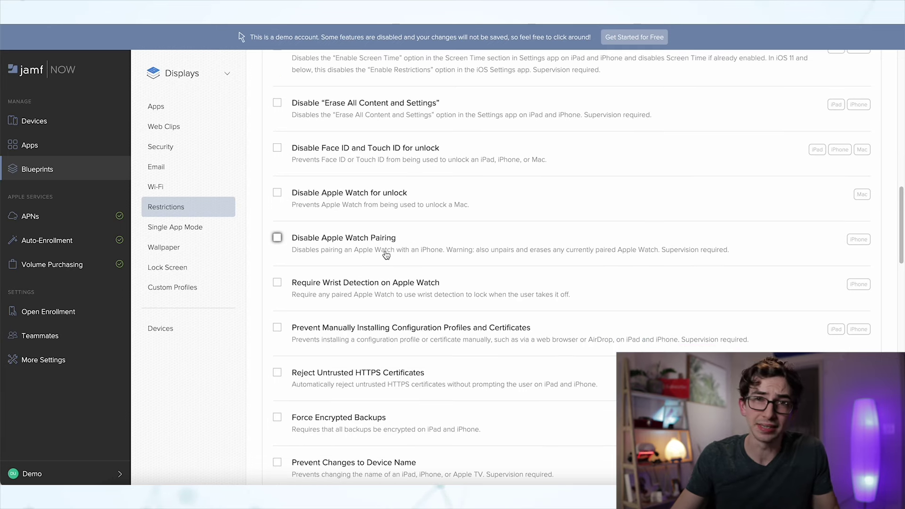
{"action": "scroll", "coordinate": [385, 255], "scroll_direction": "down", "scroll_amount": 5}
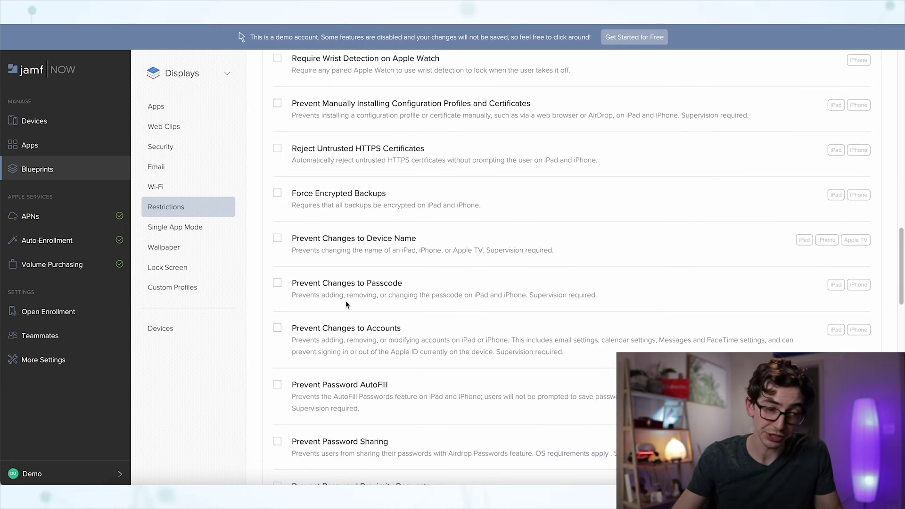
{"action": "scroll", "coordinate": [346, 304], "scroll_direction": "down", "scroll_amount": 4}
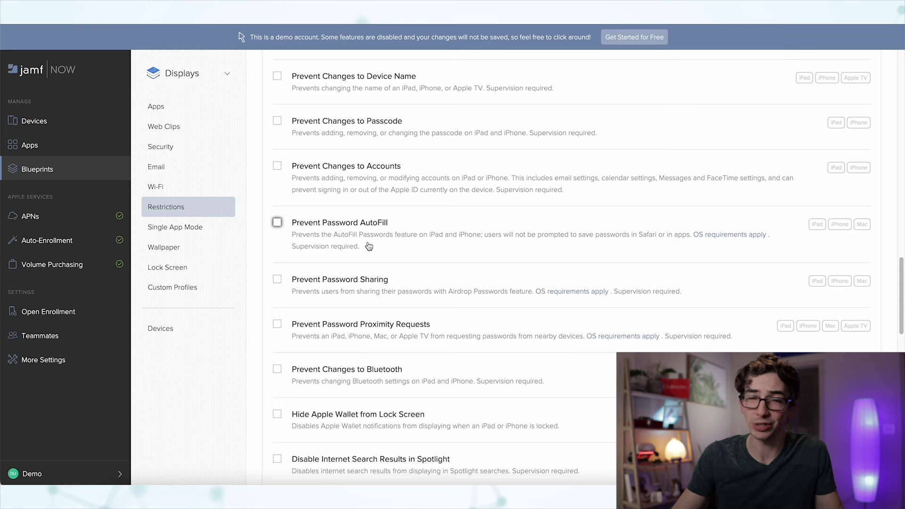
{"action": "scroll", "coordinate": [598, 281], "scroll_direction": "down", "scroll_amount": 10}
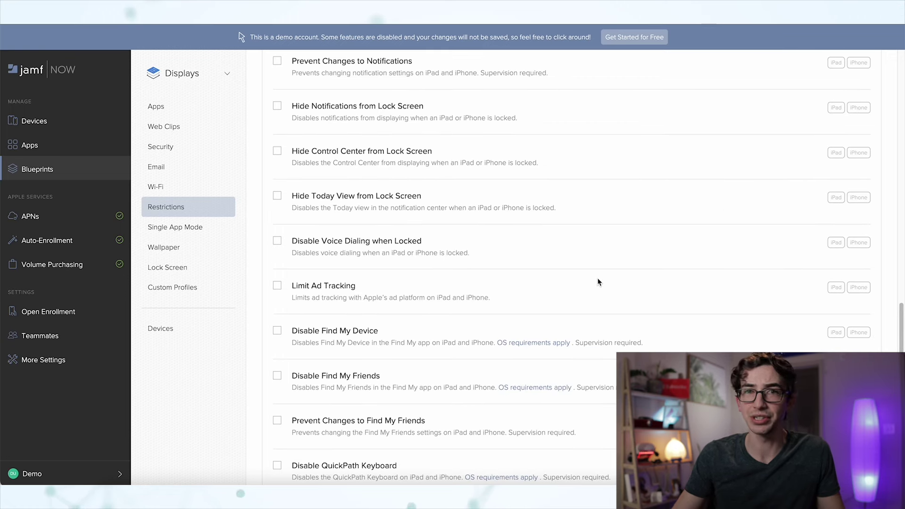
{"action": "scroll", "coordinate": [573, 262], "scroll_direction": "down", "scroll_amount": 1}
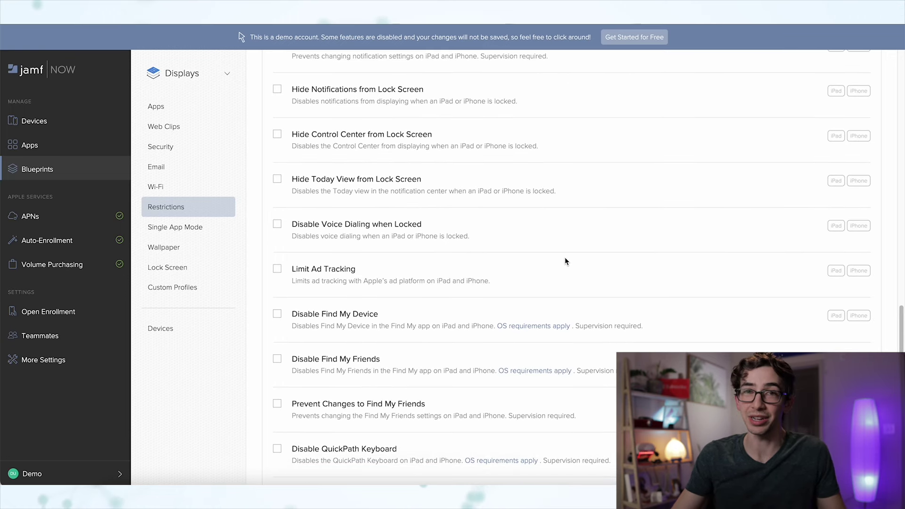
{"action": "scroll", "coordinate": [557, 258], "scroll_direction": "down", "scroll_amount": 10}
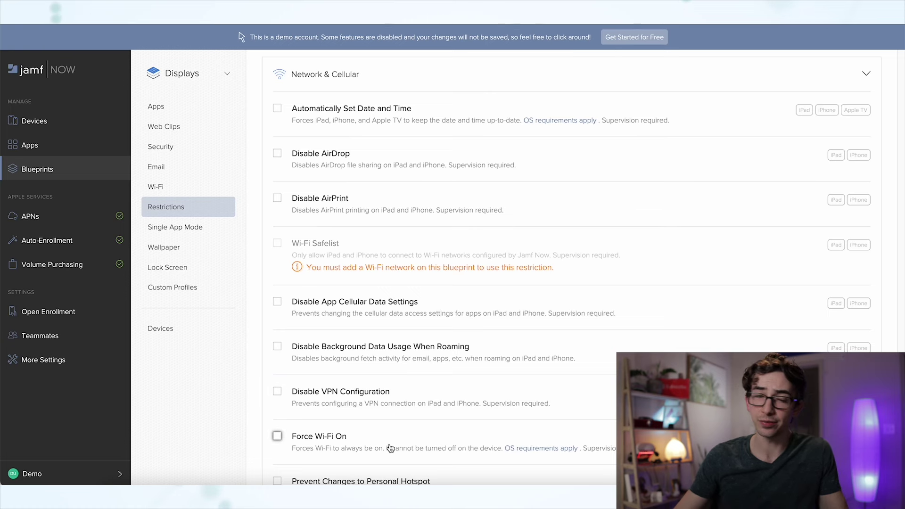
{"action": "scroll", "coordinate": [391, 446], "scroll_direction": "down", "scroll_amount": 3}
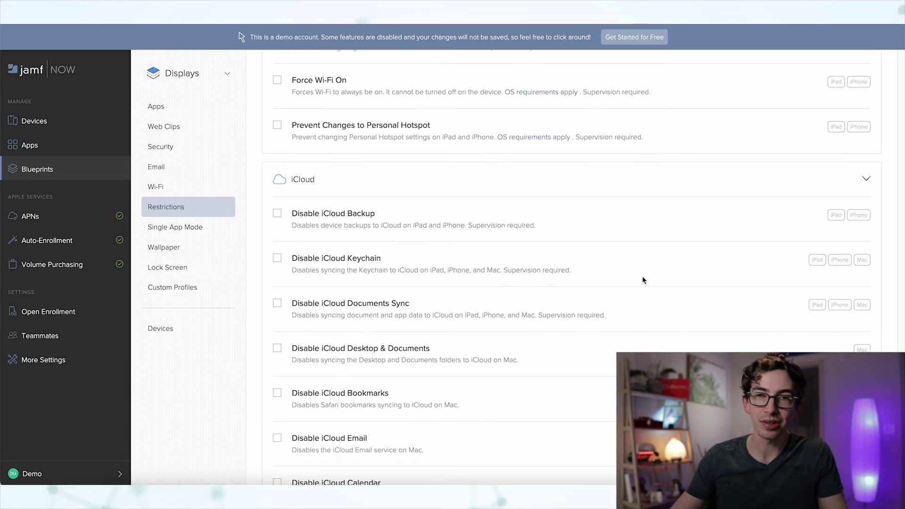
{"action": "scroll", "coordinate": [640, 283], "scroll_direction": "down", "scroll_amount": 1}
{"action": "scroll", "coordinate": [639, 294], "scroll_direction": "down", "scroll_amount": 3}
{"action": "scroll", "coordinate": [637, 294], "scroll_direction": "down", "scroll_amount": 6}
Expand Siri, Wallpaper and Updates, and enable Delay OS Updates
{"action": "left_click", "coordinate": [519, 360]}
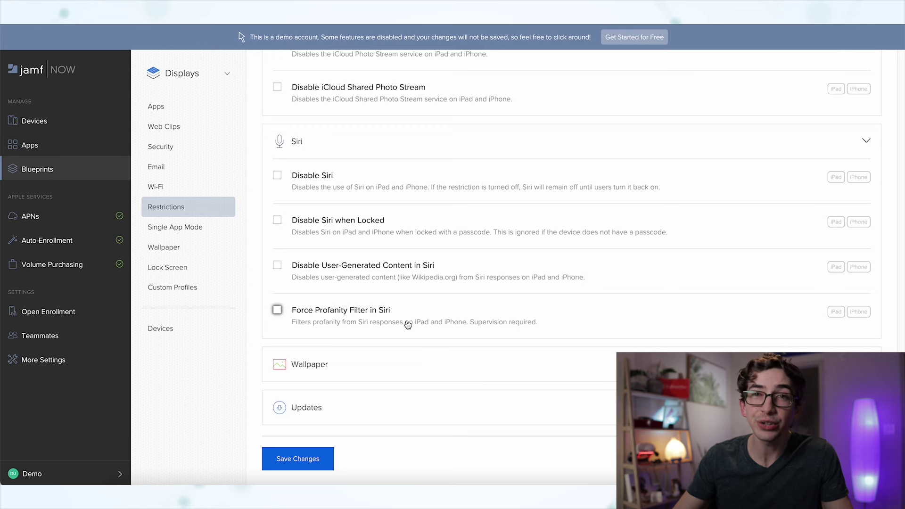
{"action": "left_click", "coordinate": [297, 361]}
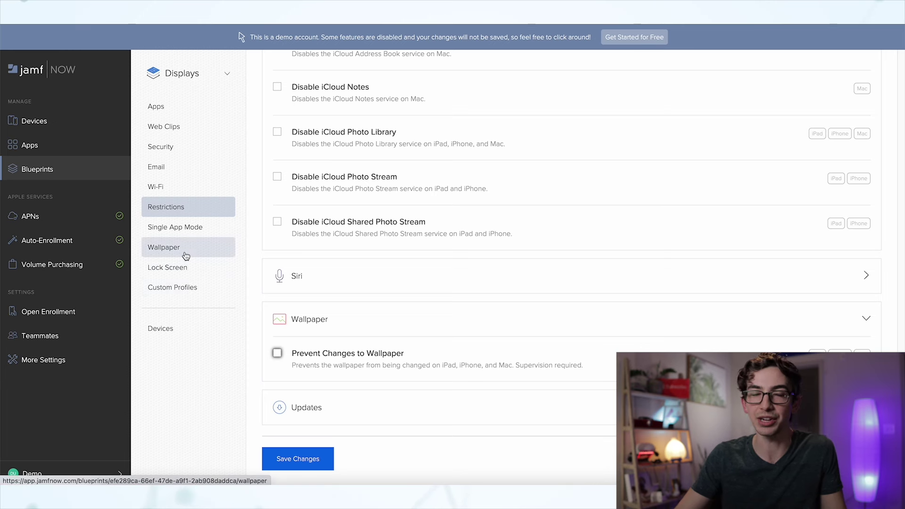
{"action": "left_click", "coordinate": [329, 408]}
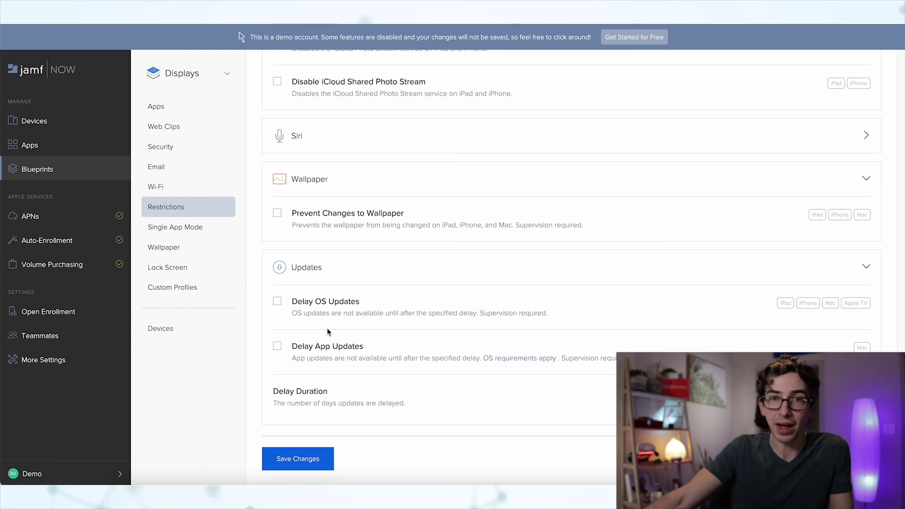
{"action": "left_click", "coordinate": [278, 304]}
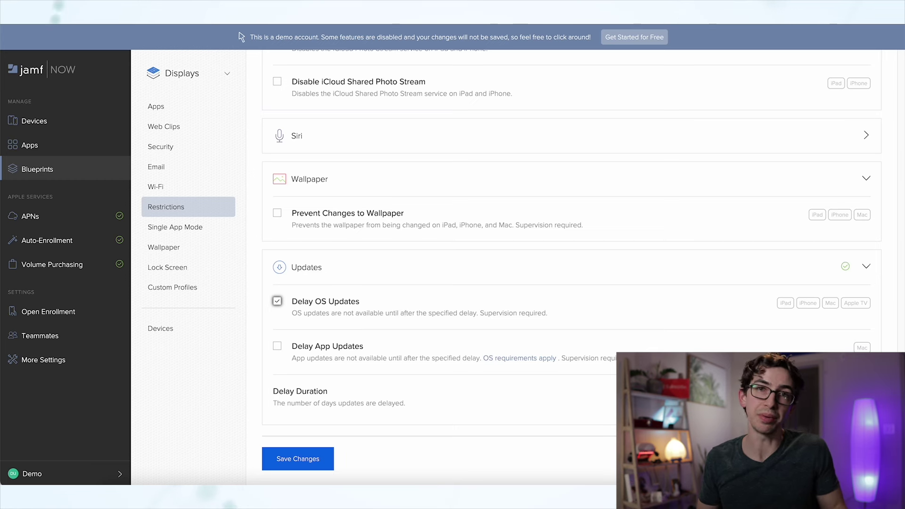
{"action": "left_click", "coordinate": [200, 236]}
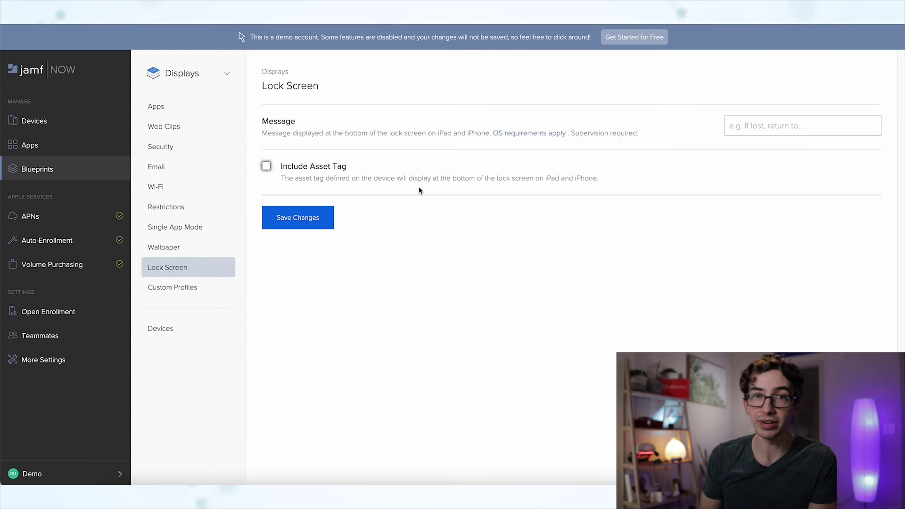
Start entering a lock screen message in the blueprint's Message field
{"action": "left_click", "coordinate": [759, 126]}
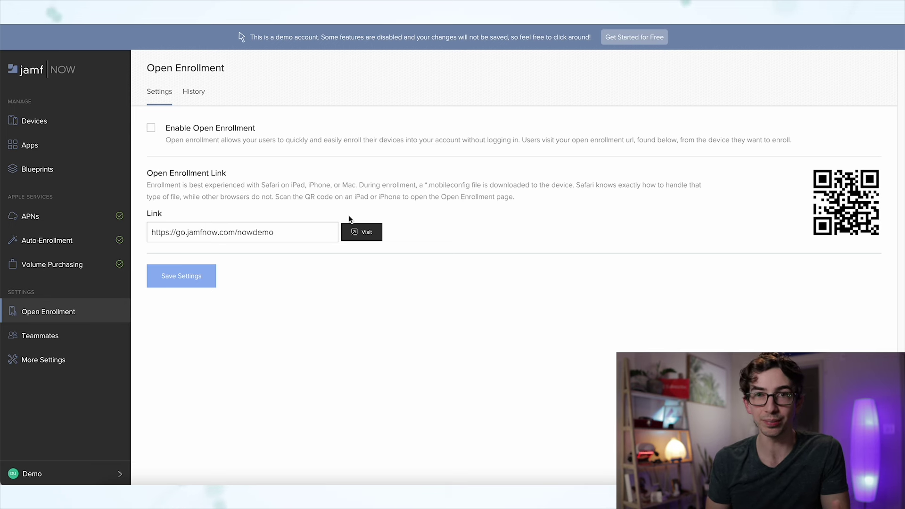
Select the enrollment link, view Teammates, then review the Devices and Apps settings tabs
{"action": "left_click", "coordinate": [280, 237]}
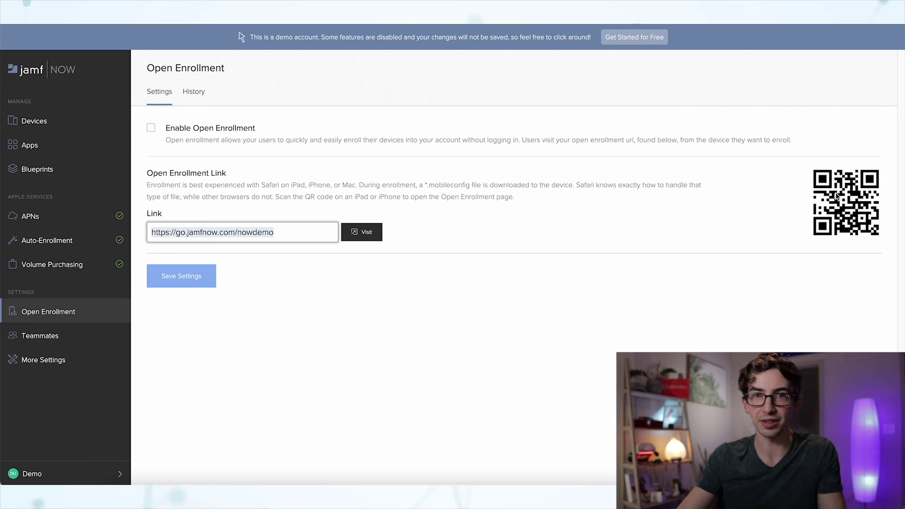
{"action": "left_click", "coordinate": [45, 336]}
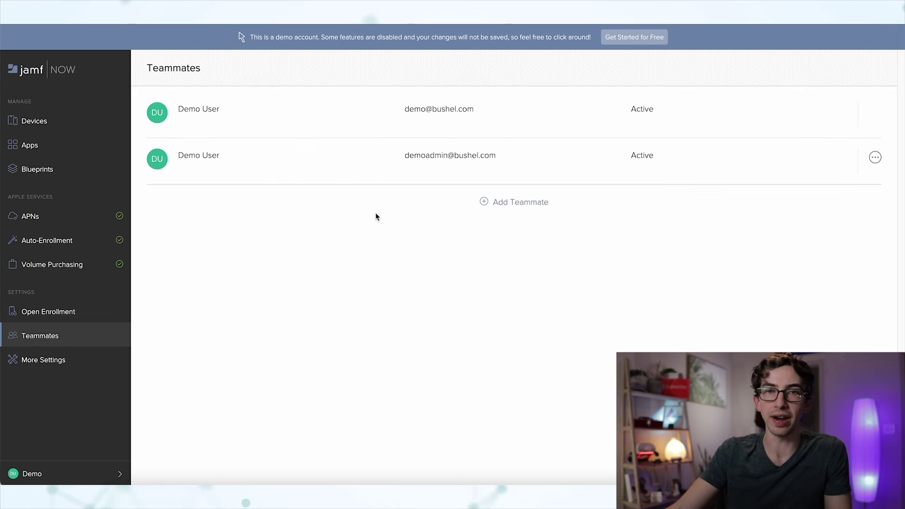
{"action": "left_click", "coordinate": [44, 360]}
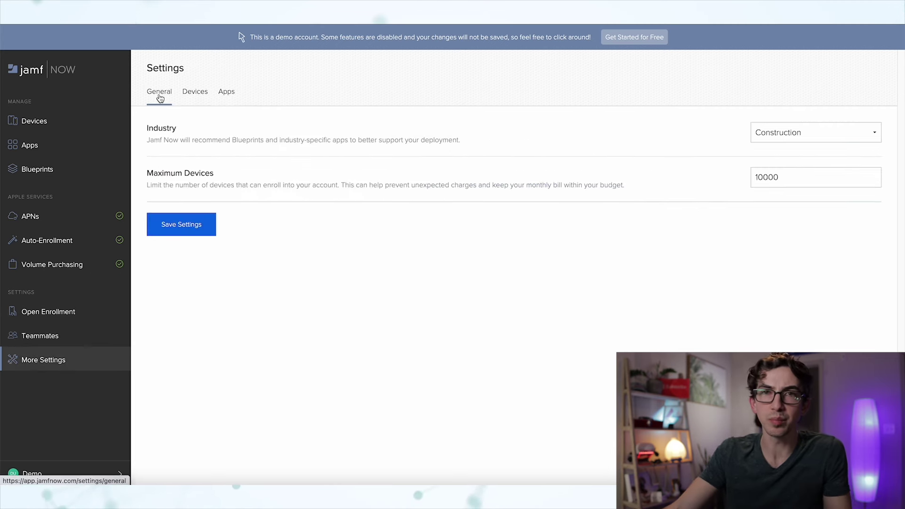
{"action": "left_click", "coordinate": [193, 93]}
{"action": "left_click", "coordinate": [225, 93]}
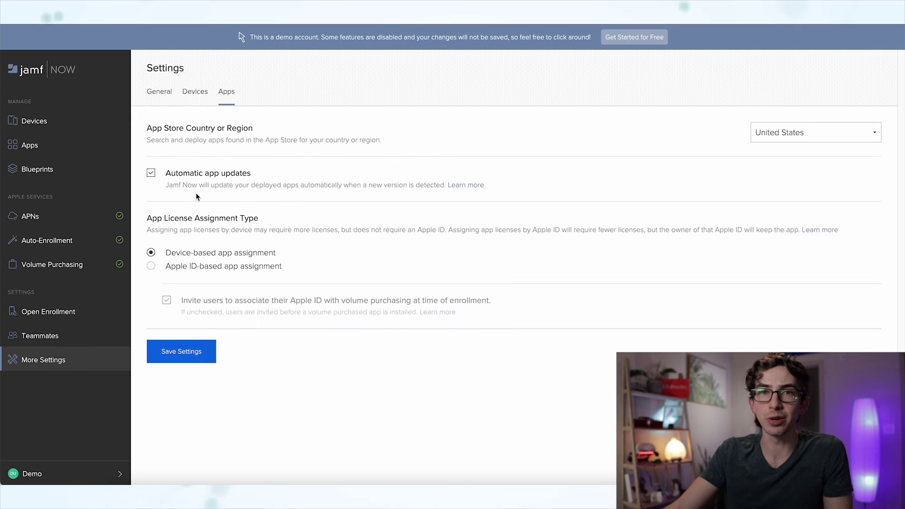